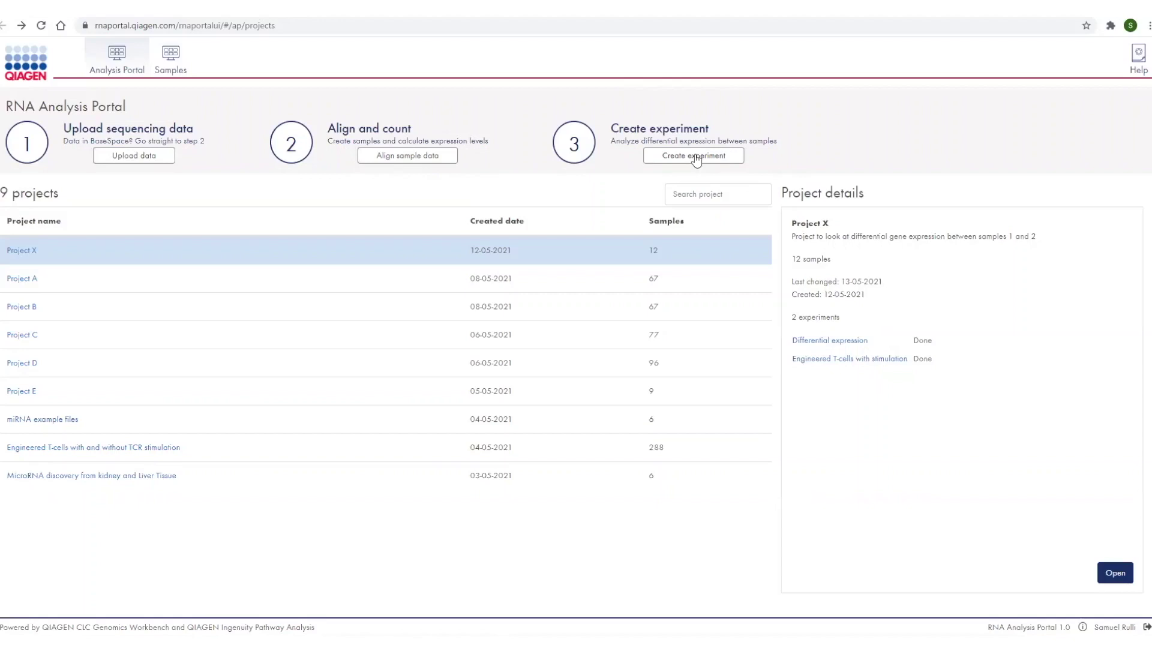
Shift-select every fastq file in the 3 FFPE Samples tumor and normal folder for upload.
{"action": "left_click", "coordinate": [134, 157]}
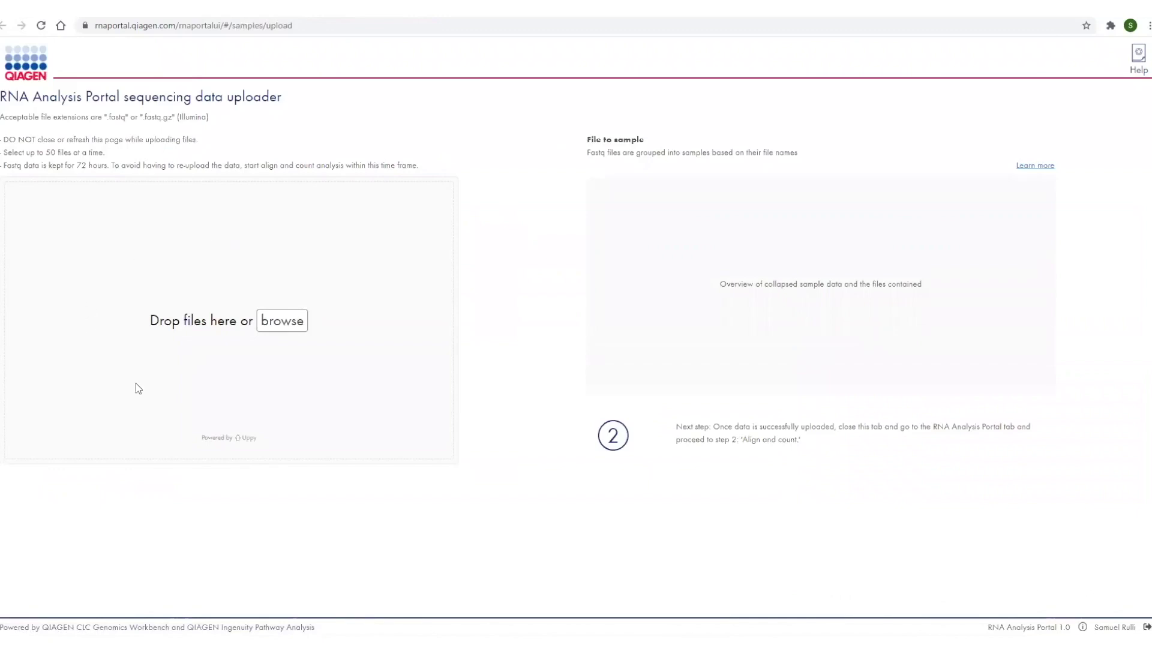
{"action": "left_click", "coordinate": [290, 324]}
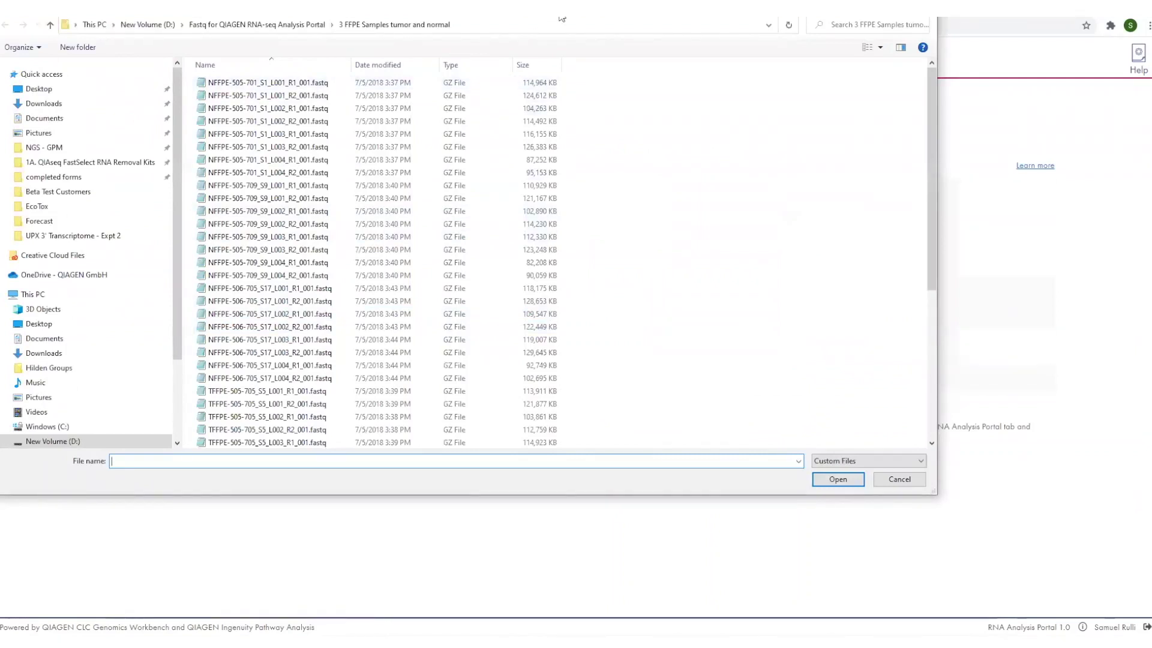
{"action": "left_click_drag", "start_coordinate": [562, 19], "coordinate": [608, 35]}
{"action": "left_click", "coordinate": [351, 97]}
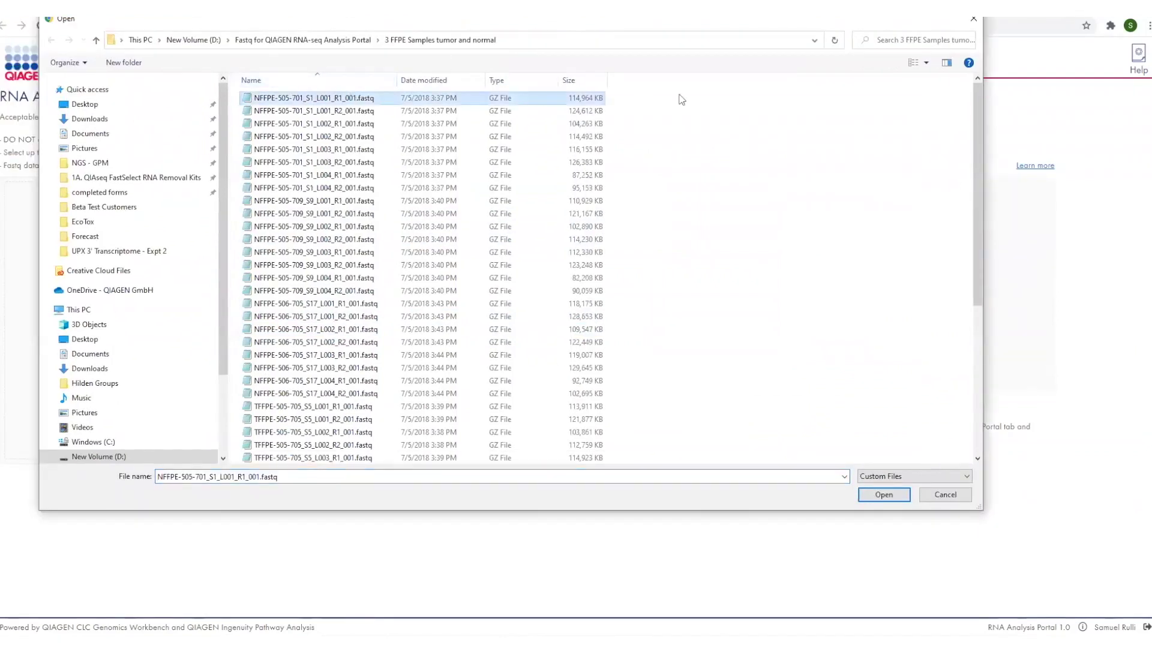
{"action": "left_click_drag", "start_coordinate": [979, 90], "coordinate": [979, 234]}
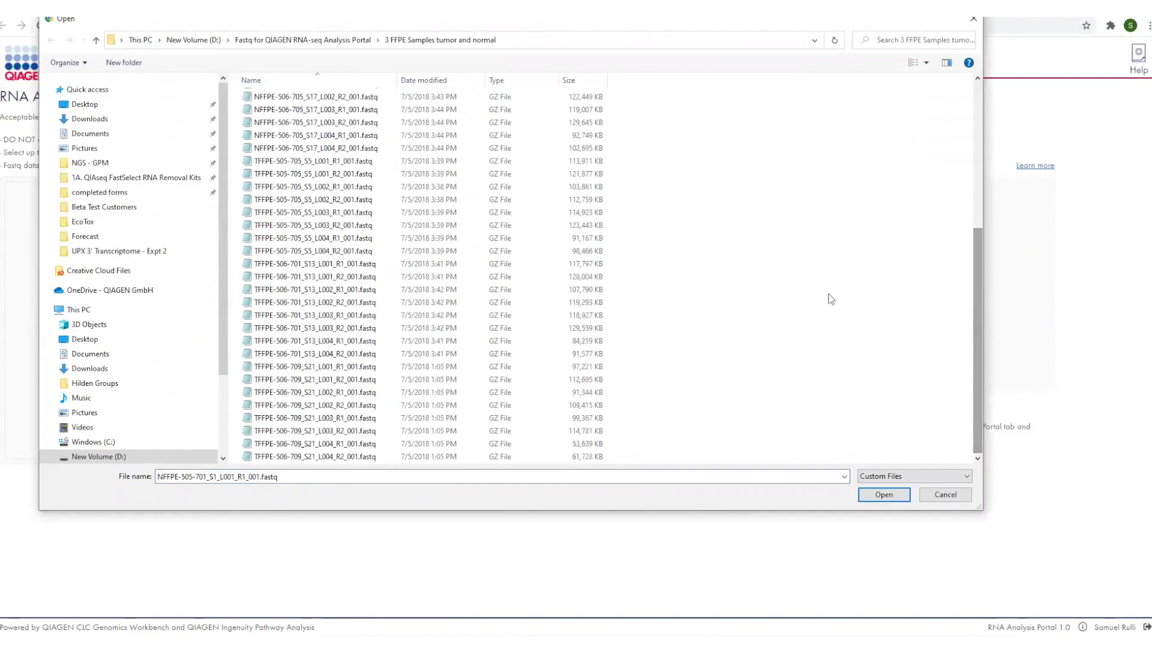
{"action": "left_click", "coordinate": [366, 456], "text": "shift"}
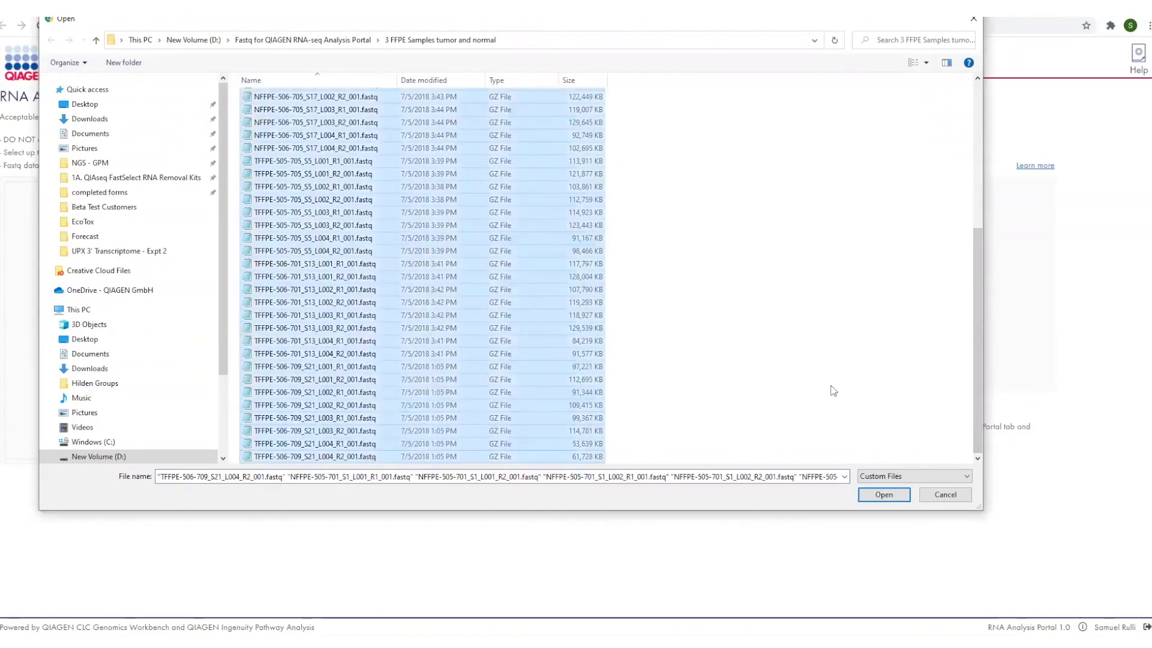
Load and upload the 48 selected fastq files, then read how files are grouped into samples.
{"action": "left_click", "coordinate": [882, 495]}
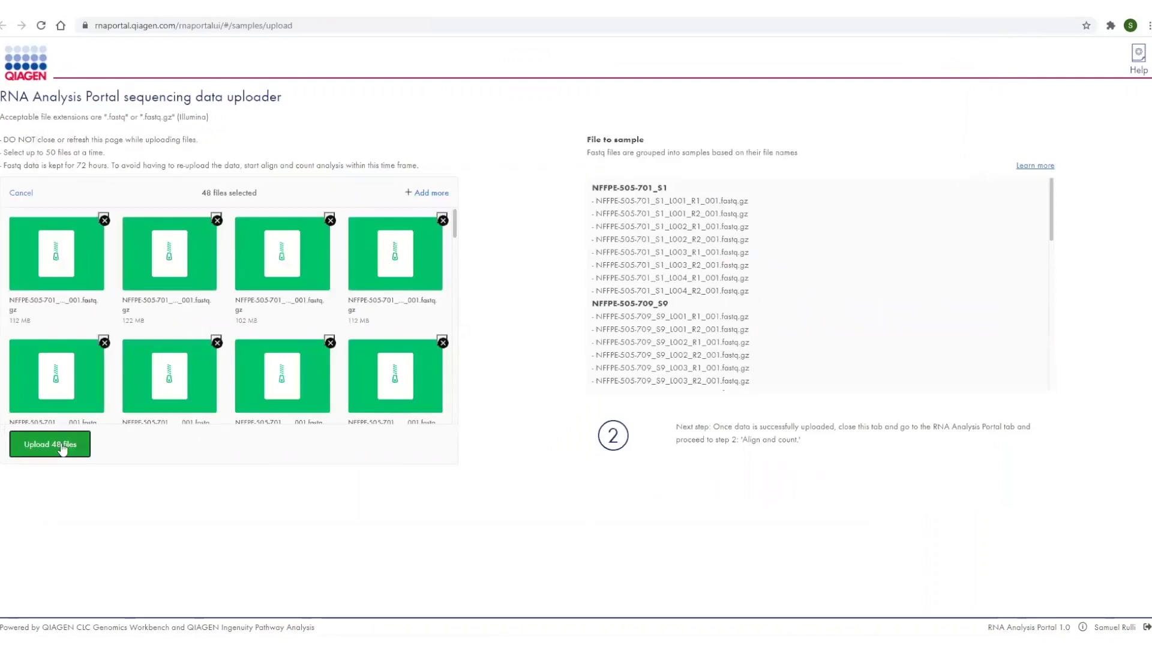
{"action": "left_click", "coordinate": [63, 447]}
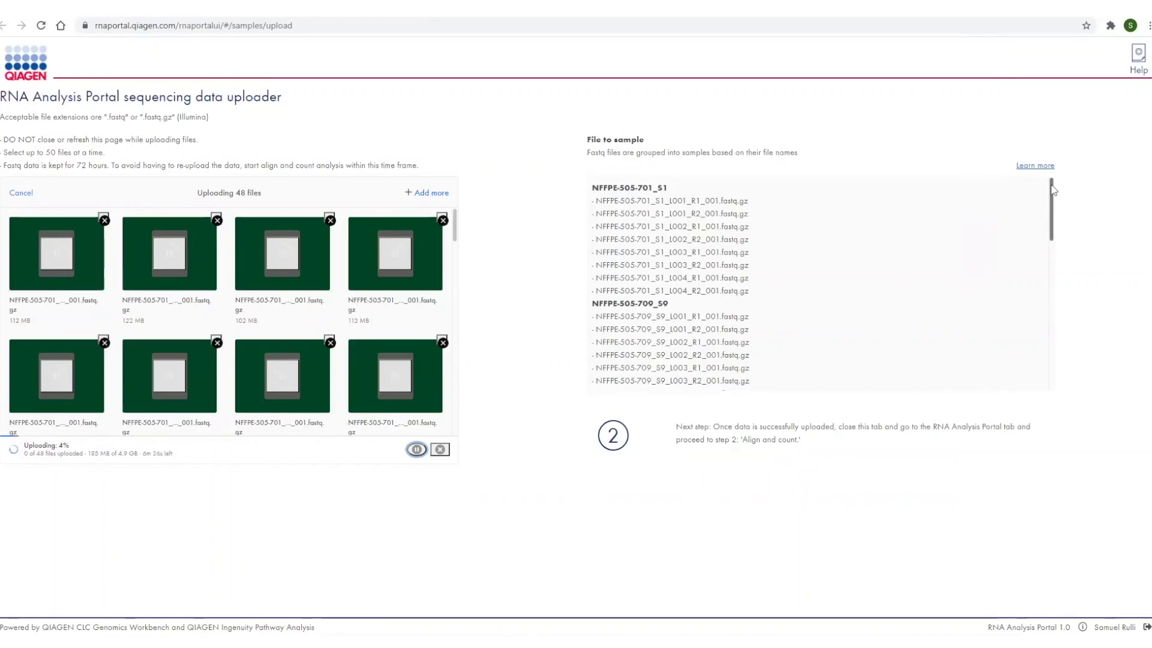
{"action": "mouse_move", "coordinate": [1053, 190]}
{"action": "left_mouse_down"}
{"action": "mouse_move", "coordinate": [1053, 200]}
{"action": "mouse_move", "coordinate": [1053, 186]}
{"action": "left_mouse_up"}
{"action": "left_click", "coordinate": [1034, 166]}
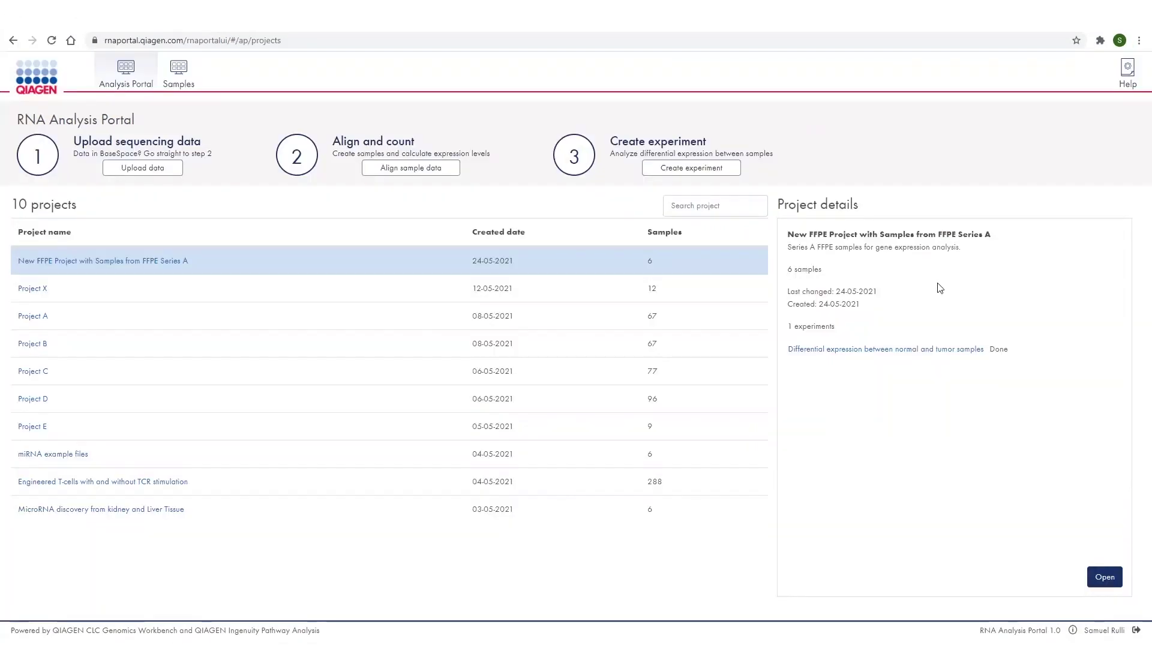
Open the new FFPE Series A project from the projects list.
{"action": "double_click", "coordinate": [998, 350]}
{"action": "left_click", "coordinate": [1105, 580]}
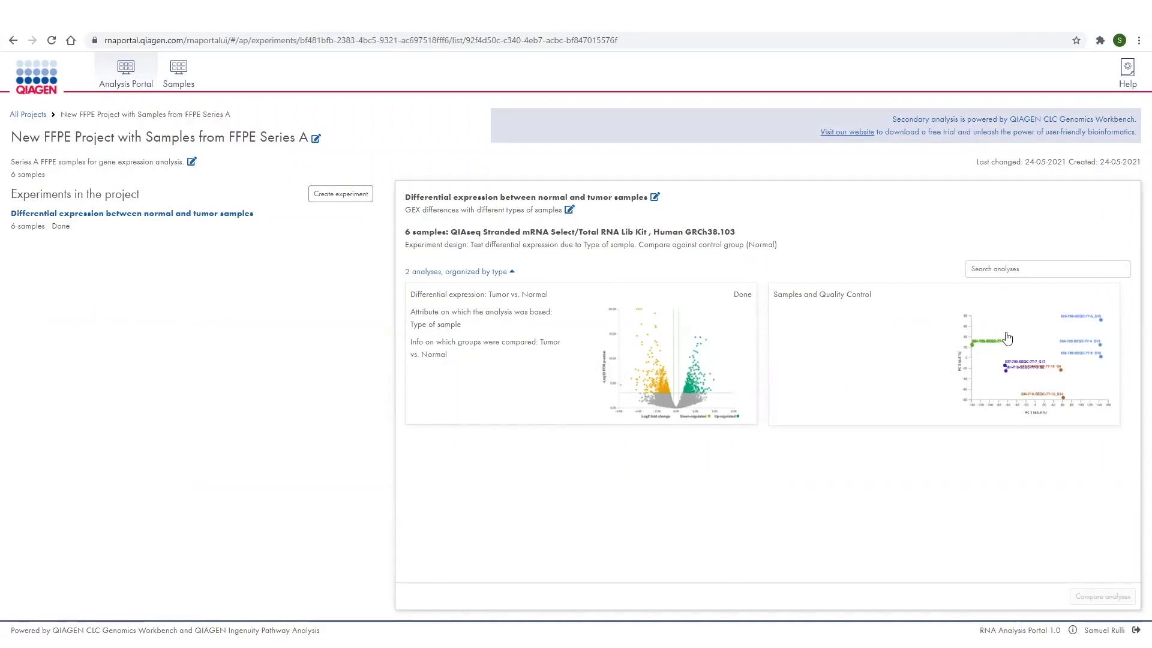
Open the Samples and Quality Control analysis and sort samples by type, tumor first.
{"action": "left_click", "coordinate": [919, 352]}
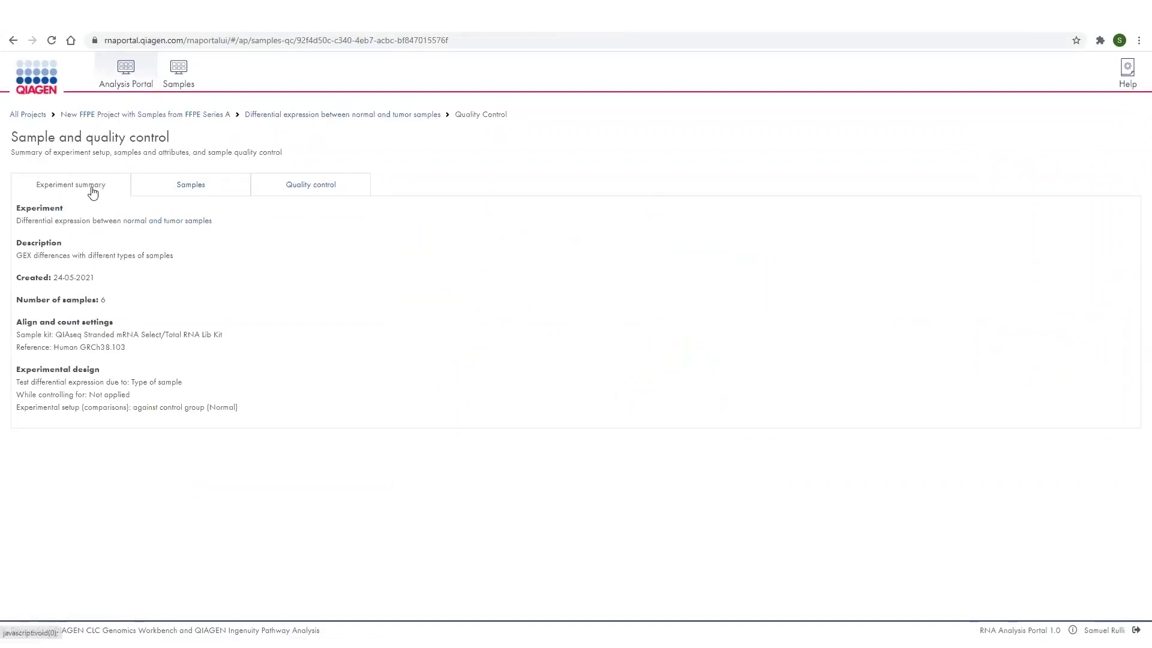
{"action": "left_click", "coordinate": [190, 186]}
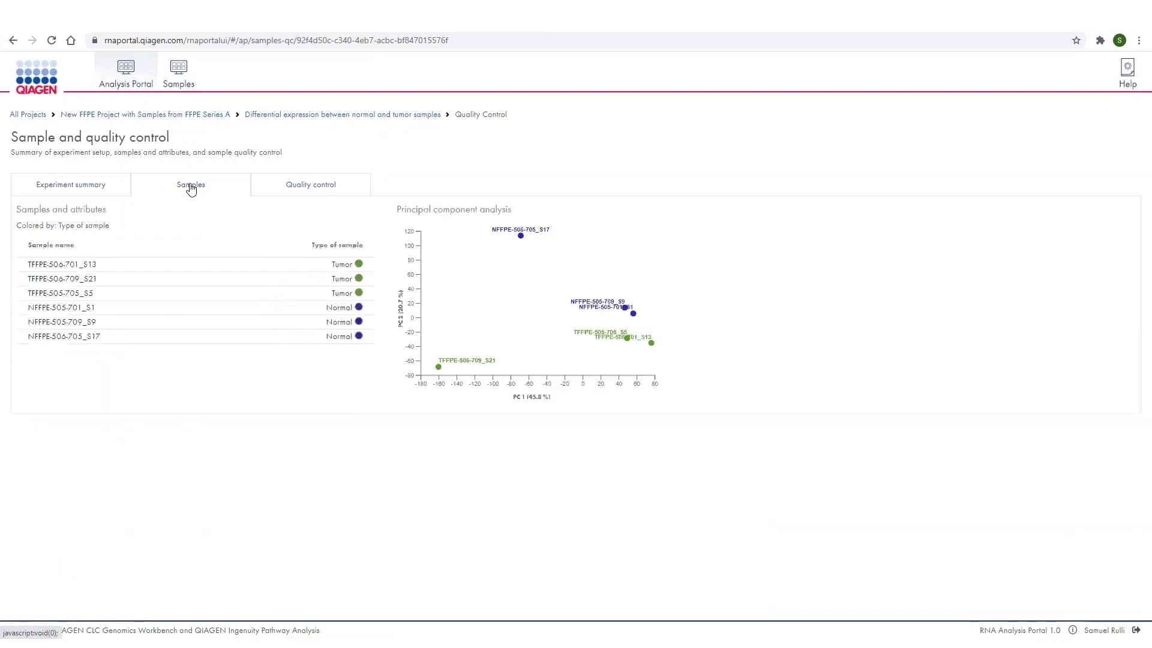
{"action": "left_click", "coordinate": [335, 246]}
{"action": "left_click", "coordinate": [335, 246]}
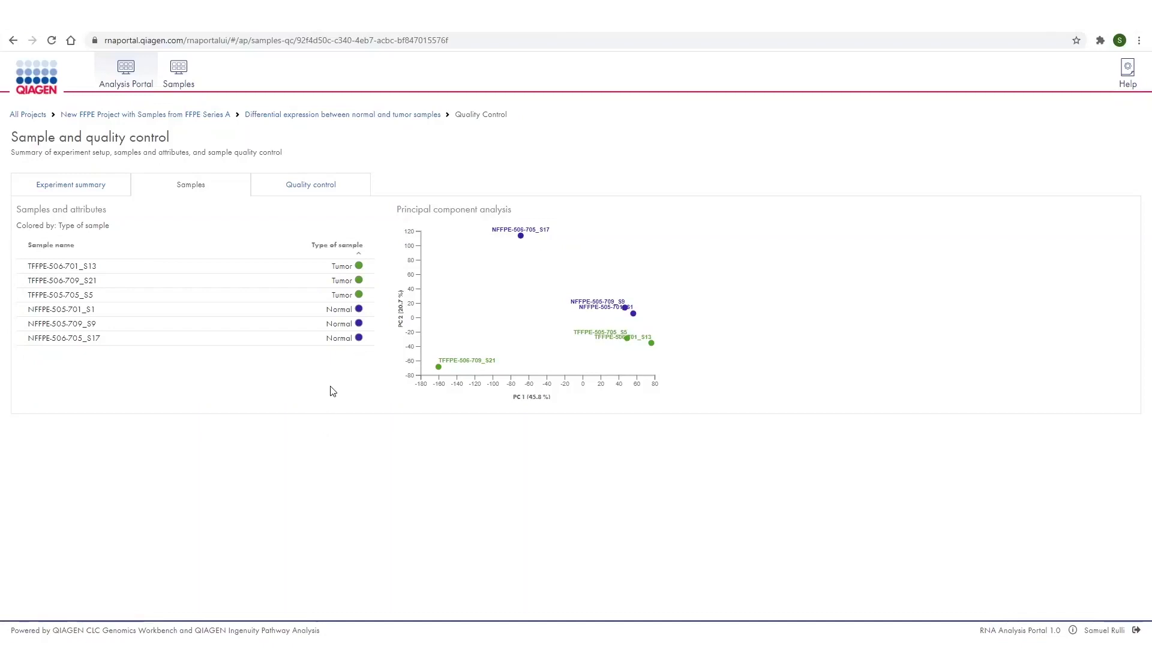
Review the QC statistics tables and biotype distribution chart, then go back to the experiment overview.
{"action": "left_click", "coordinate": [322, 191]}
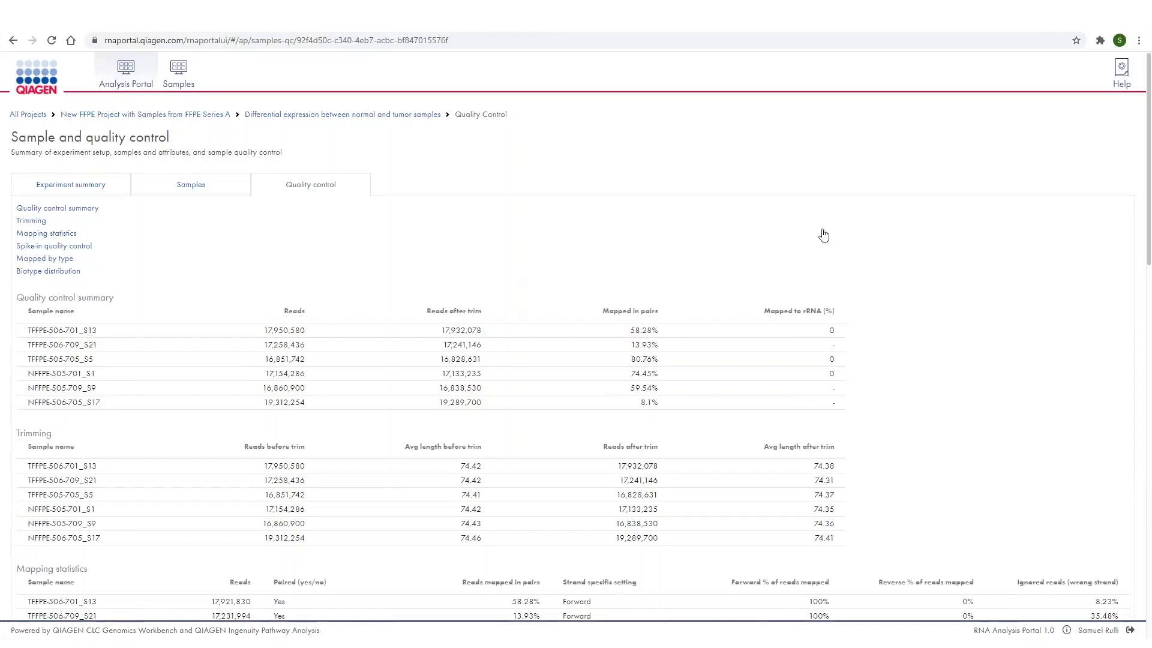
{"action": "scroll", "coordinate": [1134, 180], "scroll_direction": "down", "scroll_amount": 4}
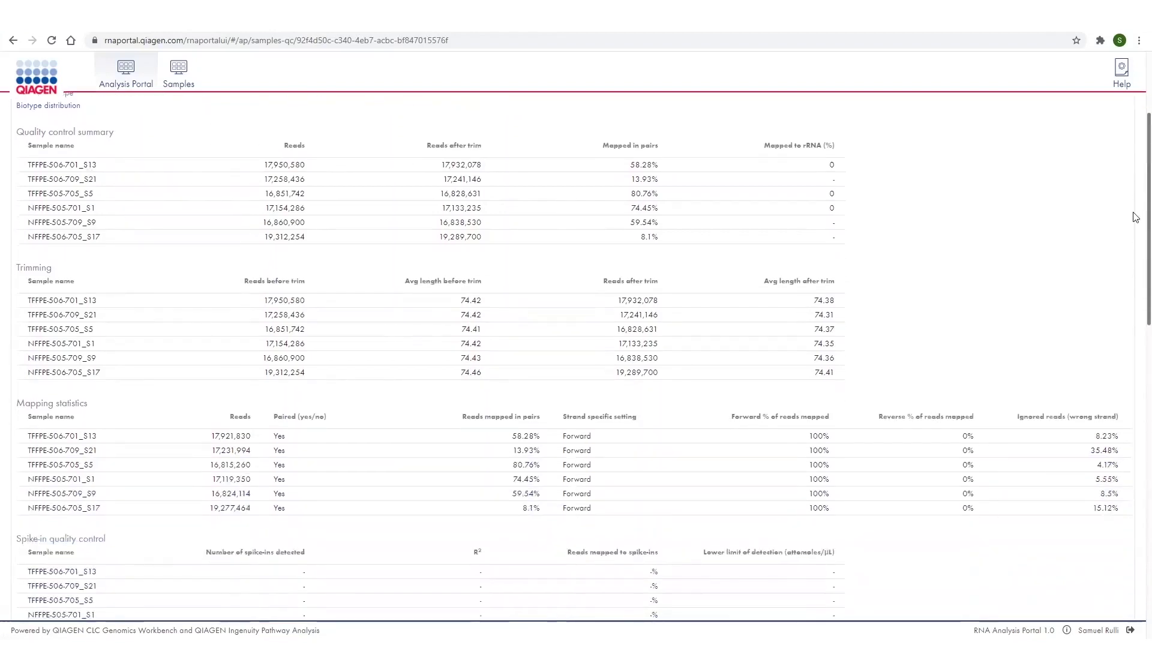
{"action": "scroll", "coordinate": [1136, 257], "scroll_direction": "down", "scroll_amount": 3}
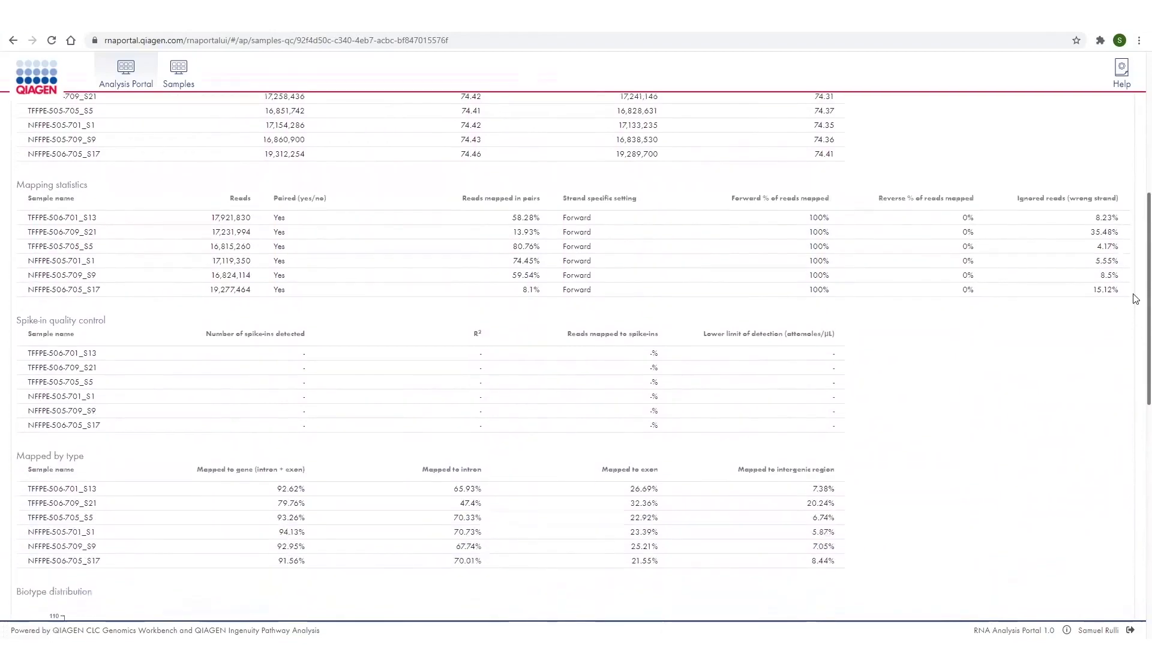
{"action": "scroll", "coordinate": [1137, 312], "scroll_direction": "down", "scroll_amount": 3}
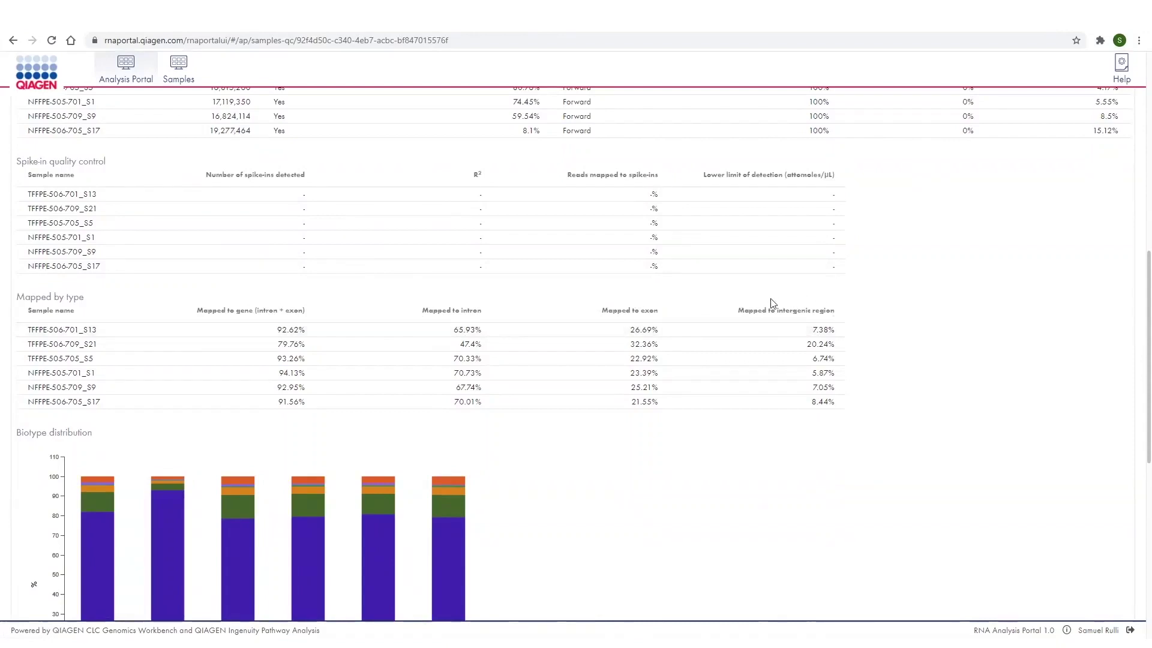
{"action": "scroll", "coordinate": [1131, 299], "scroll_direction": "down", "scroll_amount": 4}
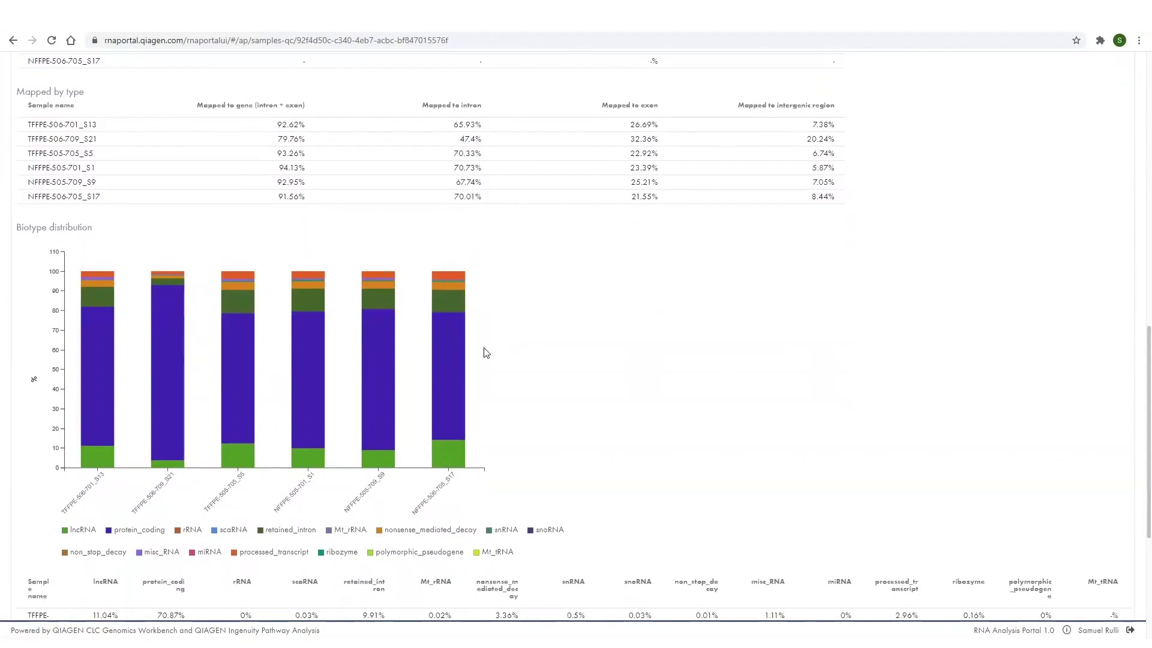
{"action": "scroll", "coordinate": [1136, 360], "scroll_direction": "down", "scroll_amount": 3}
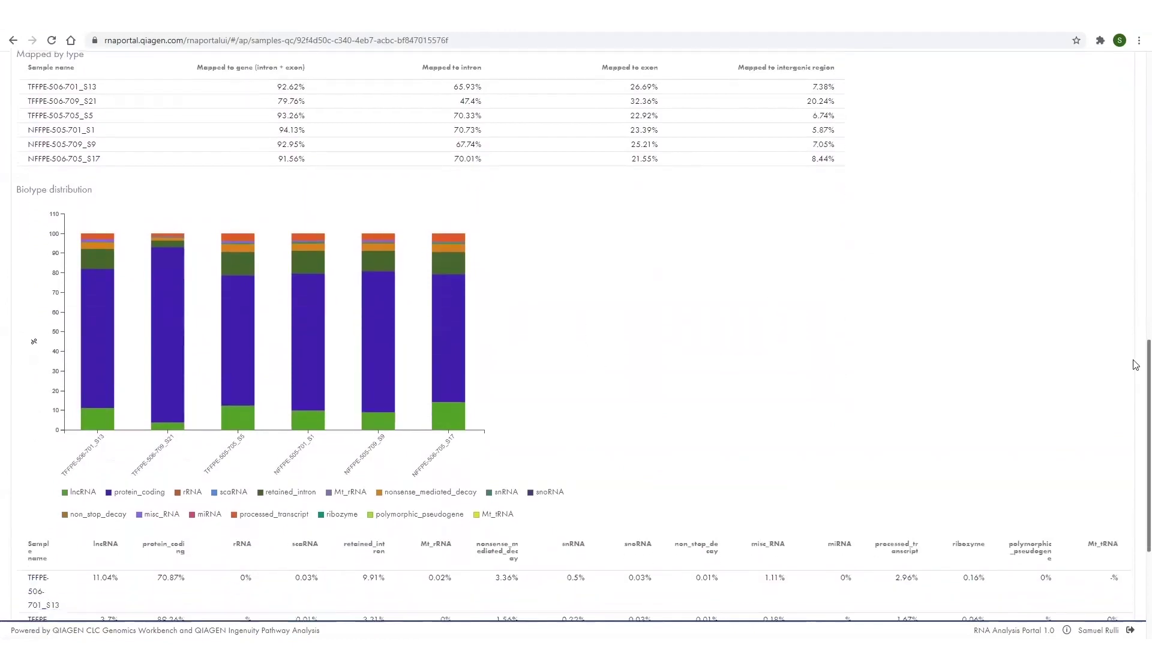
{"action": "scroll", "coordinate": [1136, 390], "scroll_direction": "down", "scroll_amount": 4}
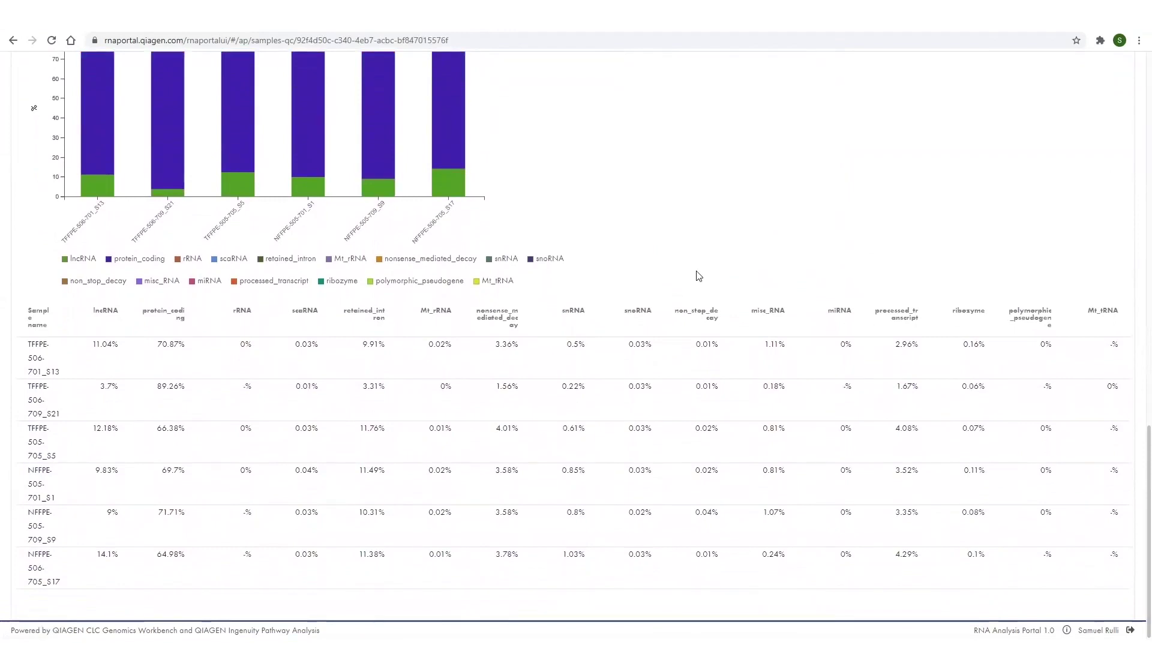
{"action": "key", "text": "alt+Left"}
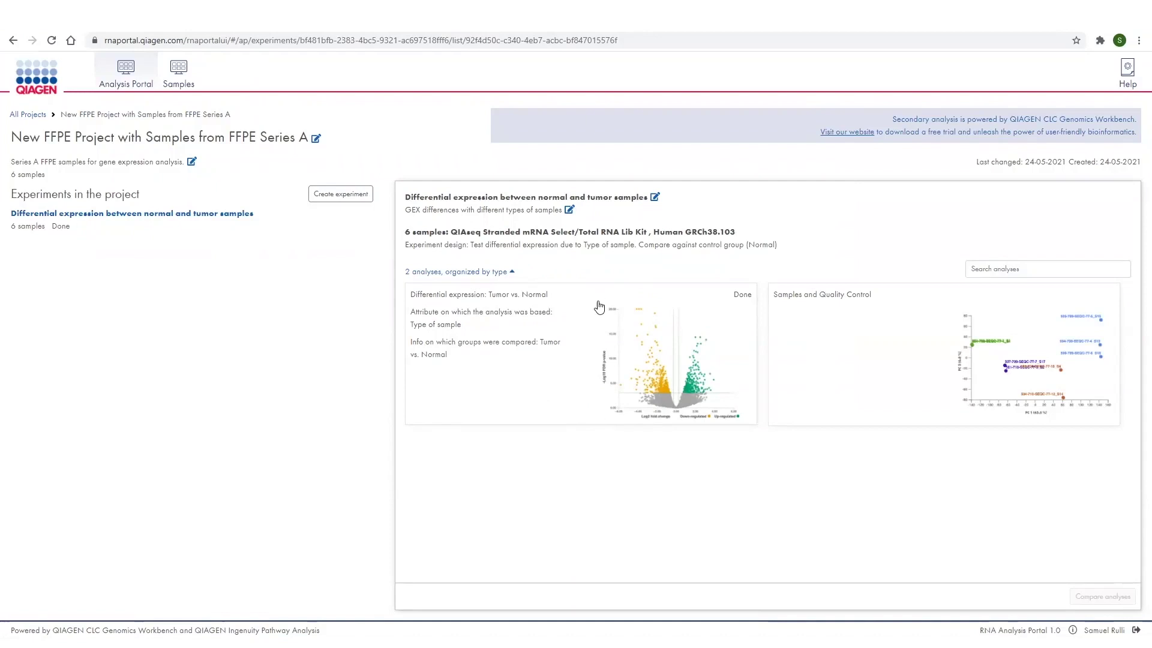
Open the Tumor vs. Normal differential expression results and inspect gene values on the volcano plot.
{"action": "left_click", "coordinate": [670, 341]}
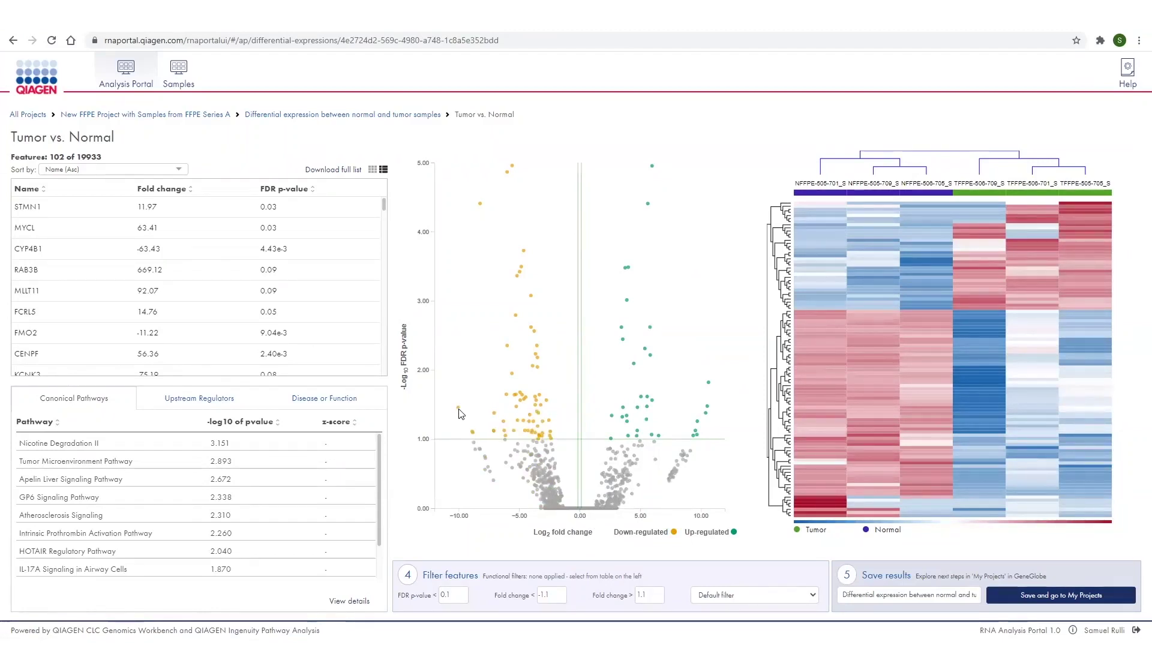
{"action": "mouse_move", "coordinate": [459, 410]}
{"action": "mouse_move", "coordinate": [507, 347]}
Highlight STMN1, MYCL and CYP4B1 on the volcano plot.
{"action": "left_click", "coordinate": [144, 207]}
{"action": "left_click", "coordinate": [72, 229]}
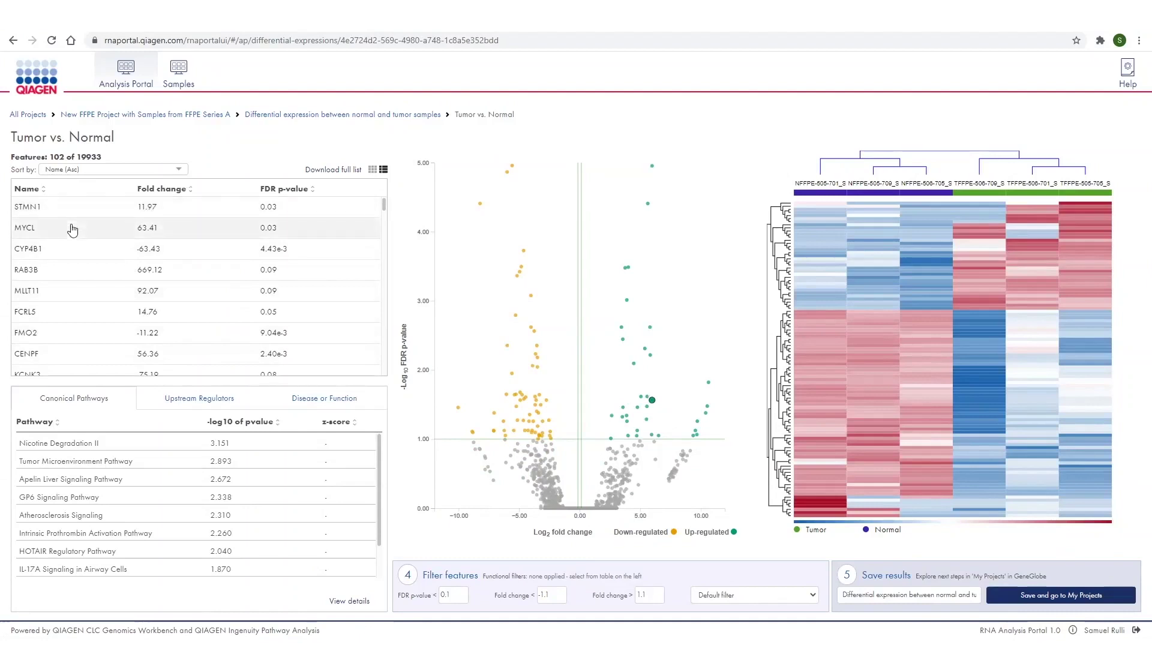
{"action": "left_click", "coordinate": [72, 249]}
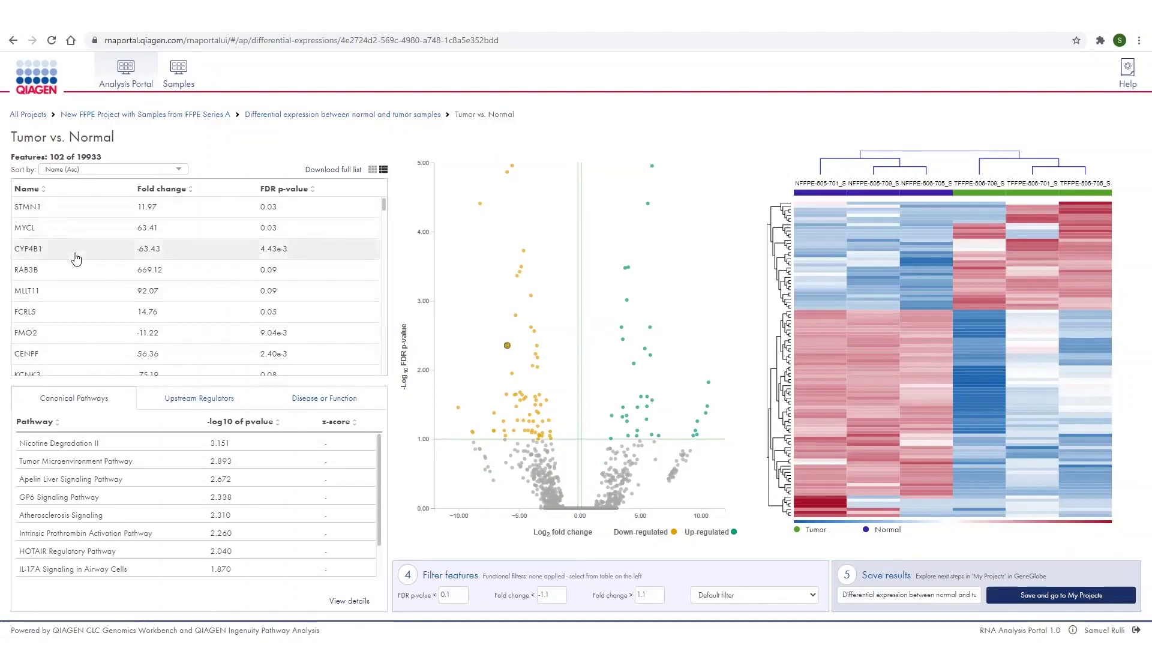
{"action": "left_click", "coordinate": [139, 206]}
Sort the gene table by name, then fold change, then FDR p-value smallest first.
{"action": "left_click", "coordinate": [39, 188]}
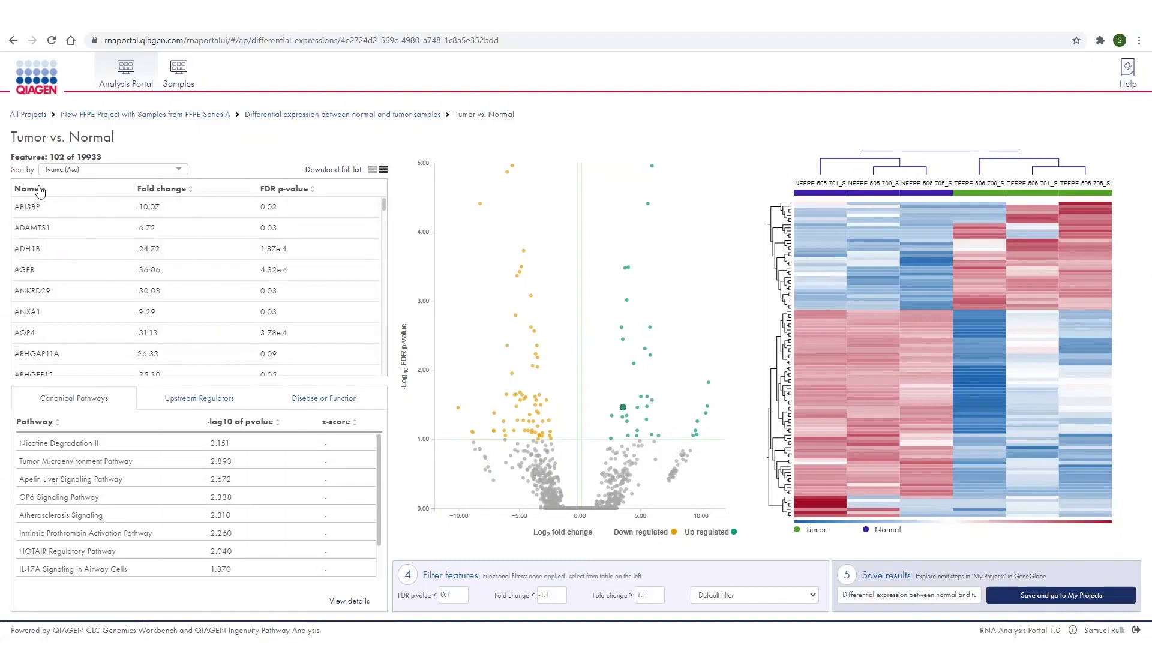
{"action": "left_click", "coordinate": [141, 190]}
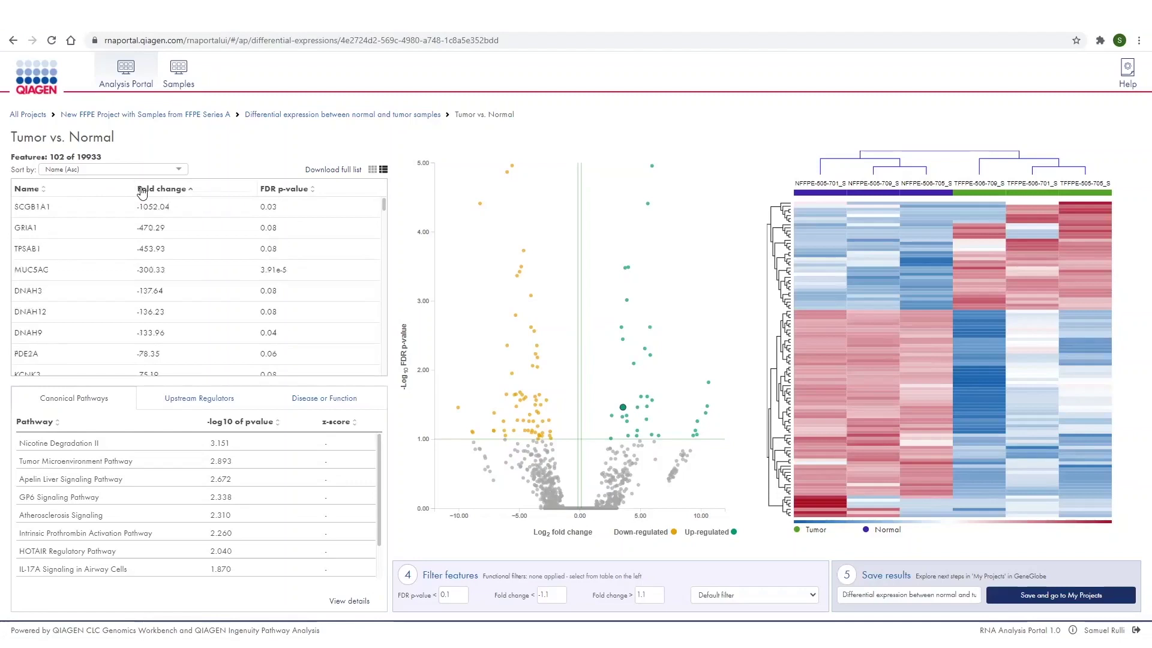
{"action": "left_click", "coordinate": [273, 192]}
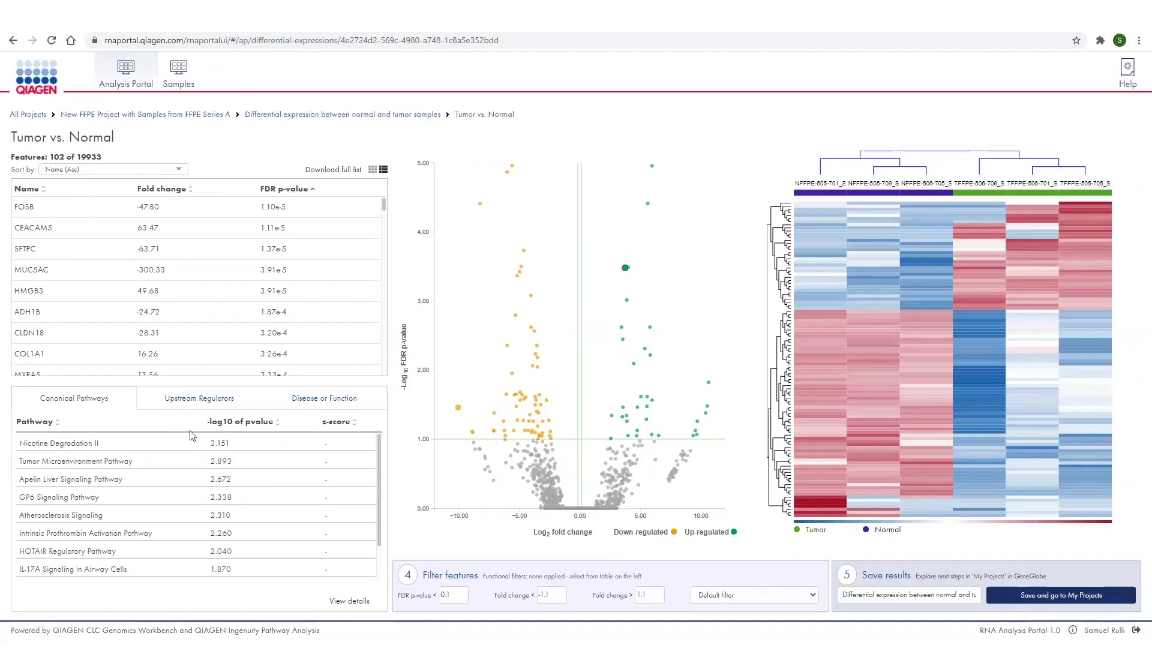
Browse IPA upstream regulators and diseases sorted by z-score, then filter features to FOXM1's 10 genes.
{"action": "left_click", "coordinate": [190, 397]}
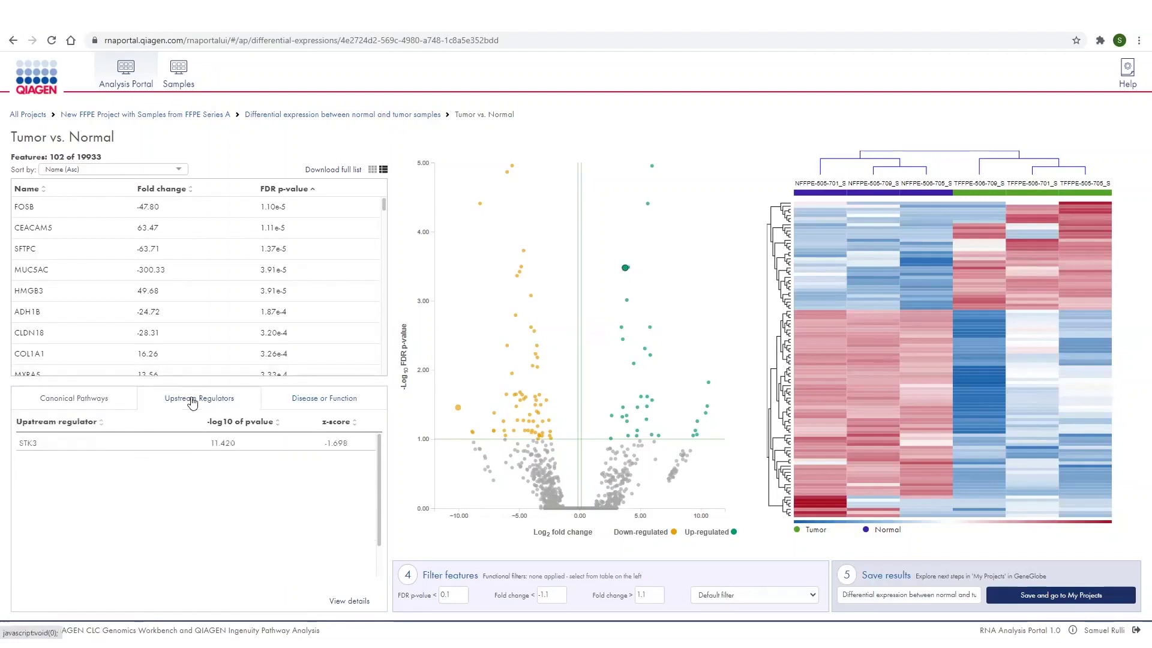
{"action": "left_click", "coordinate": [313, 401]}
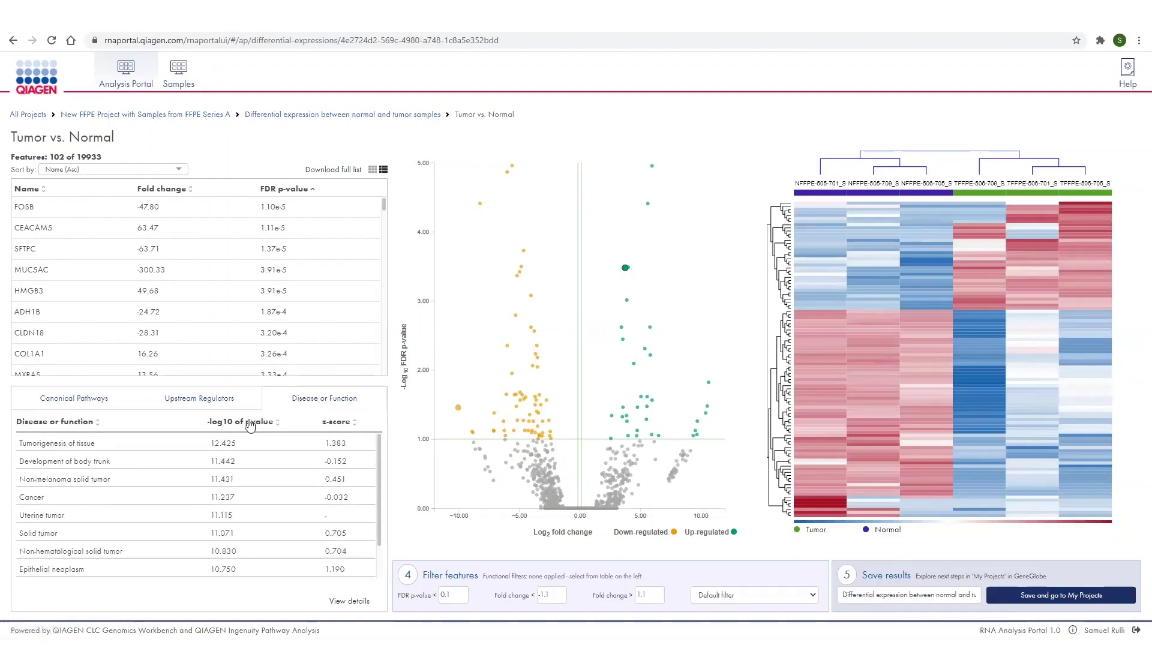
{"action": "left_click", "coordinate": [329, 423]}
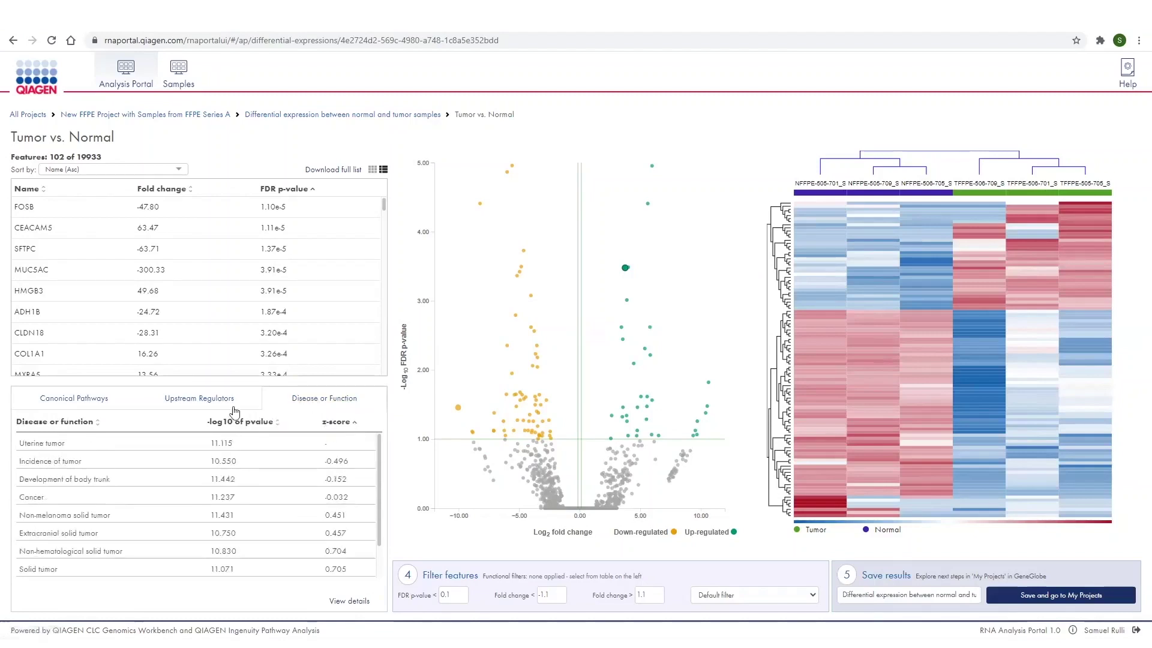
{"action": "left_click", "coordinate": [214, 408]}
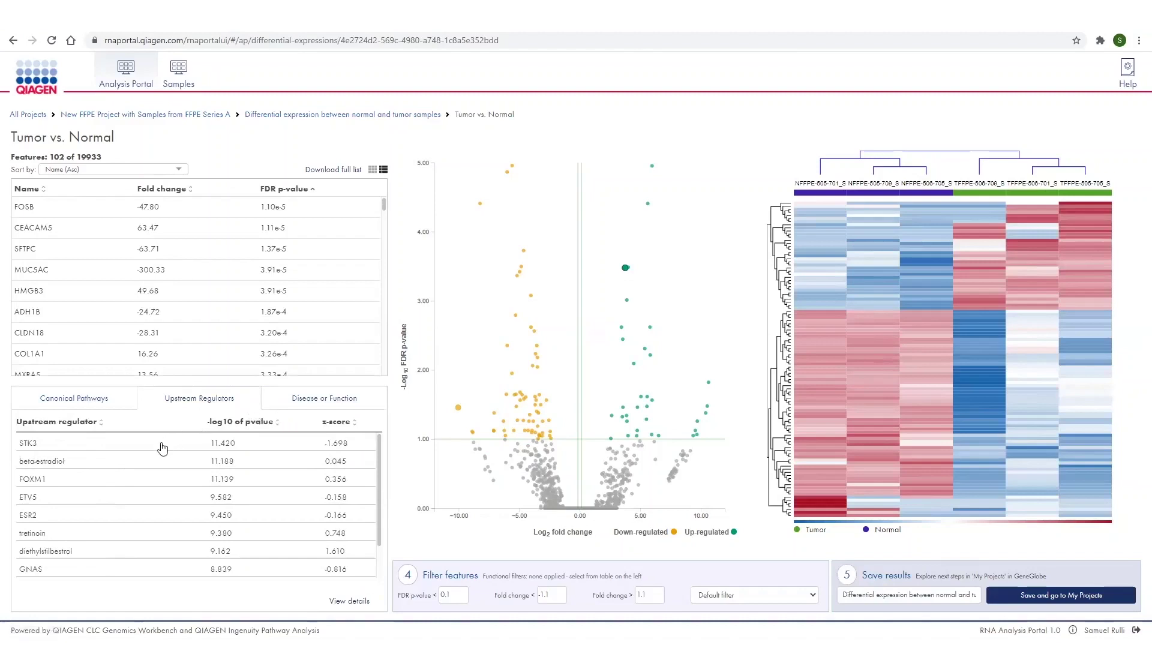
{"action": "left_click", "coordinate": [159, 480]}
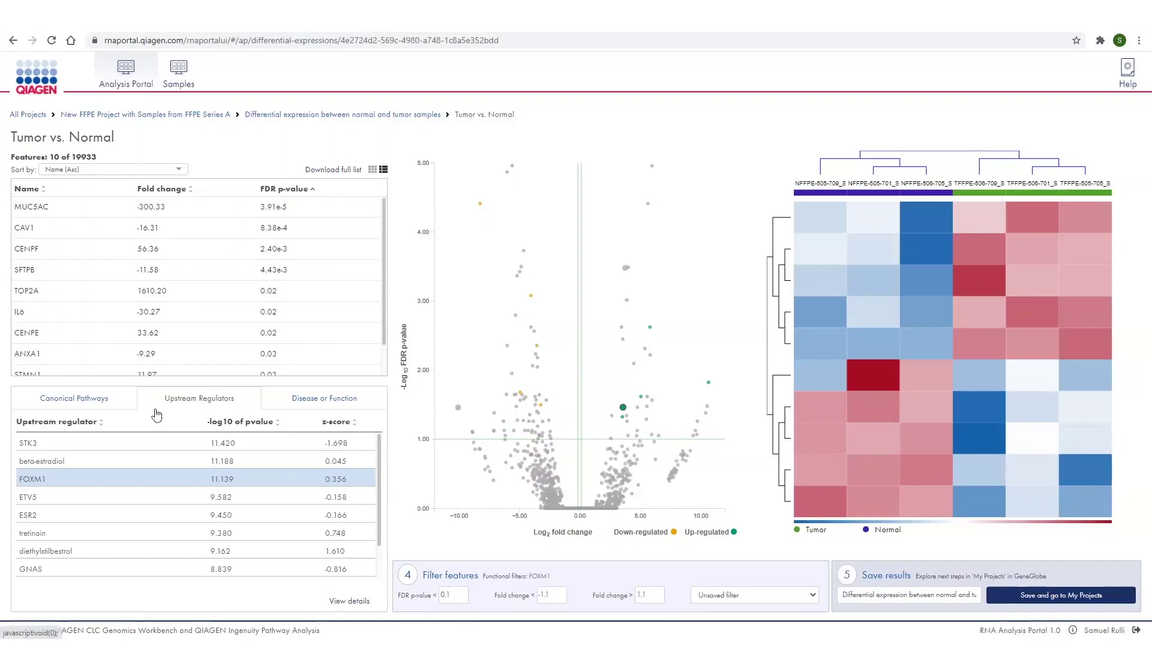
Clear the FOXM1 filter and set plot cutoffs: fold change 9.26 and -30.9, FDR 0.034.
{"action": "left_click", "coordinate": [95, 479]}
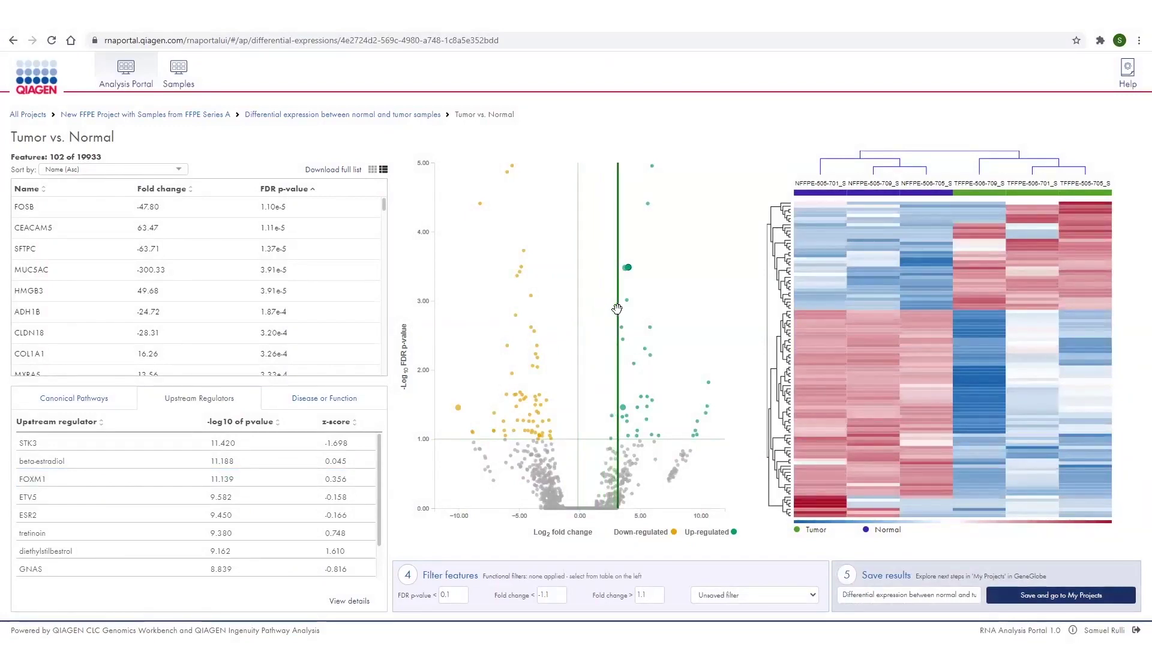
{"action": "left_click", "coordinate": [619, 309]}
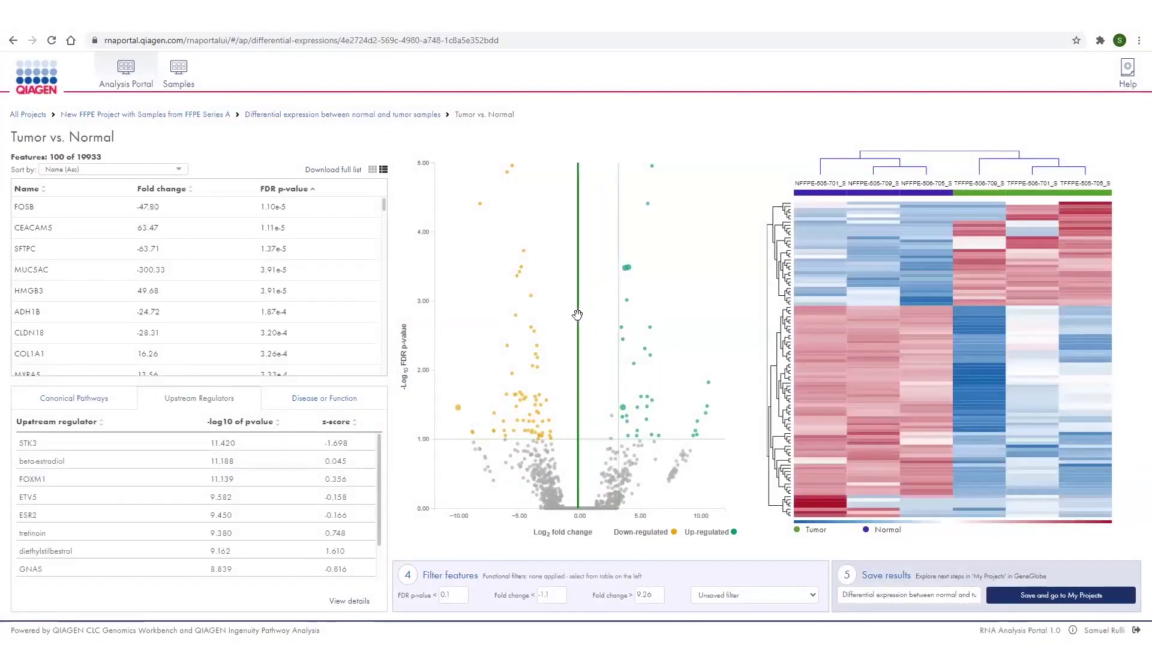
{"action": "left_click", "coordinate": [519, 327]}
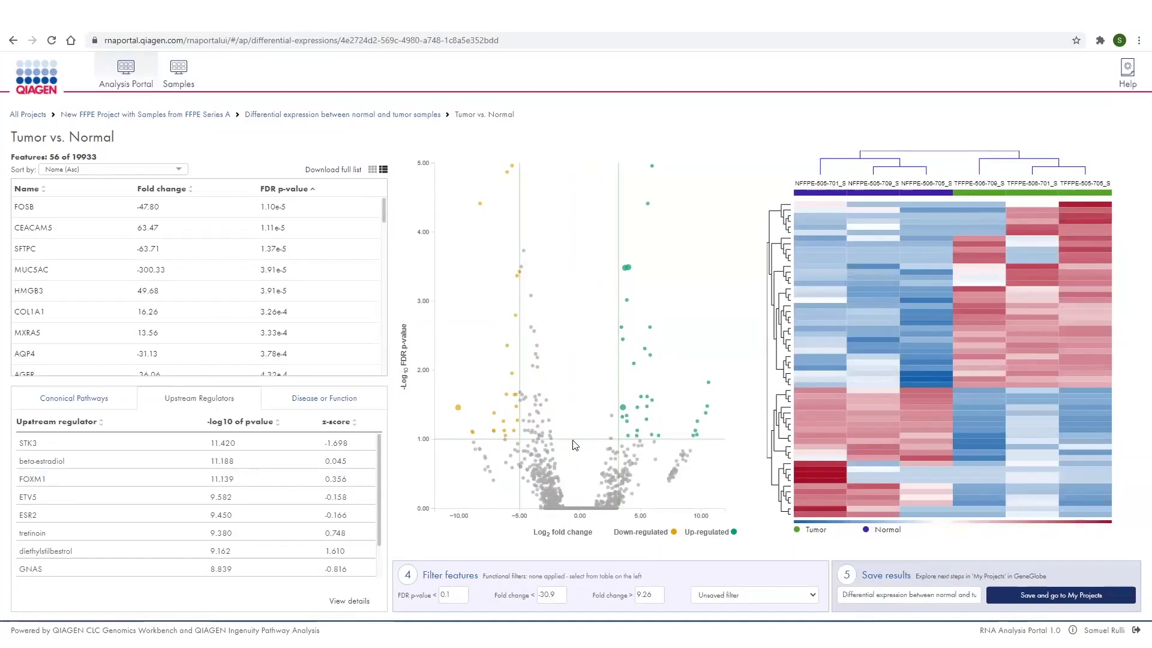
{"action": "left_click", "coordinate": [576, 406]}
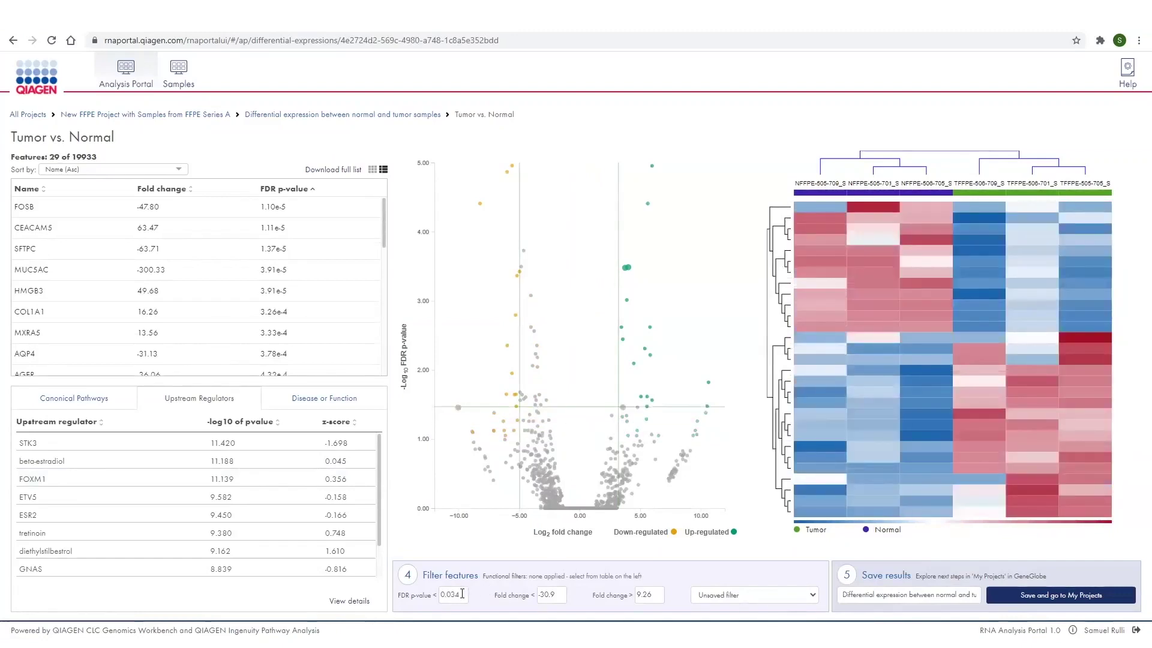
Enter exact cutoffs: FDR p-value 0.05 and fold change -25 and 12.5.
{"action": "left_click_drag", "start_coordinate": [462, 594], "coordinate": [423, 597]}
{"action": "type", "text": "0."}
{"action": "left_click_drag", "start_coordinate": [563, 594], "coordinate": [534, 597]}
{"action": "key", "text": "BackSpace"}
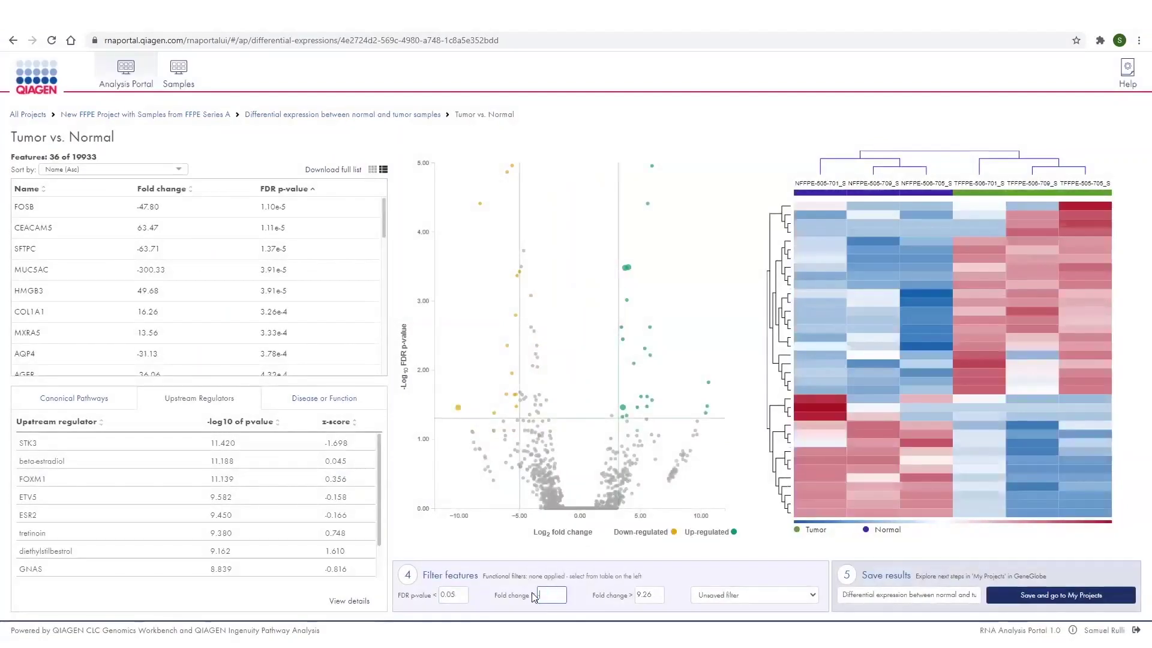
{"action": "type", "text": "-25"}
{"action": "left_click_drag", "start_coordinate": [659, 594], "coordinate": [637, 594]}
{"action": "key", "text": "BackSpace"}
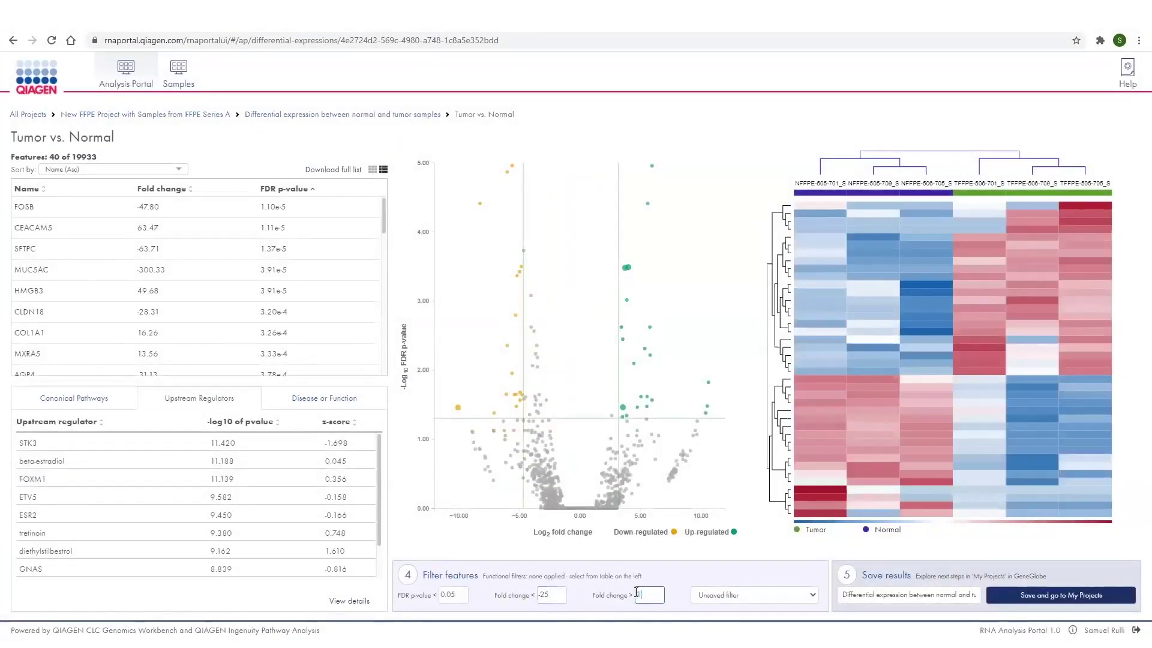
{"action": "left_click", "coordinate": [675, 567]}
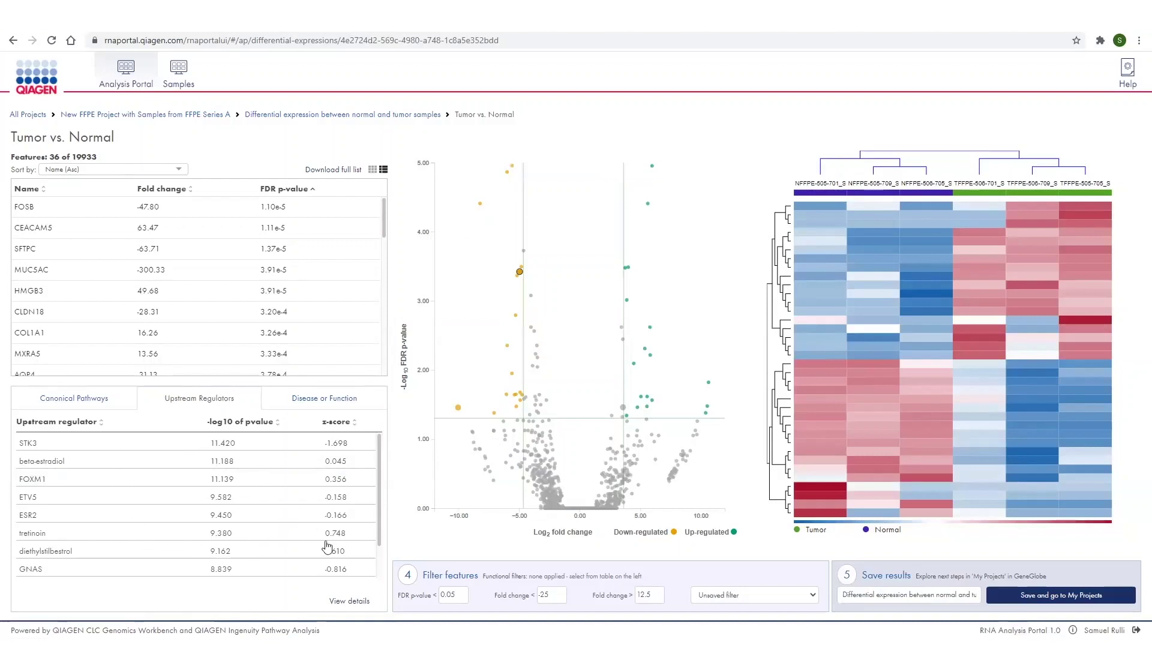
{"action": "left_click", "coordinate": [355, 604]}
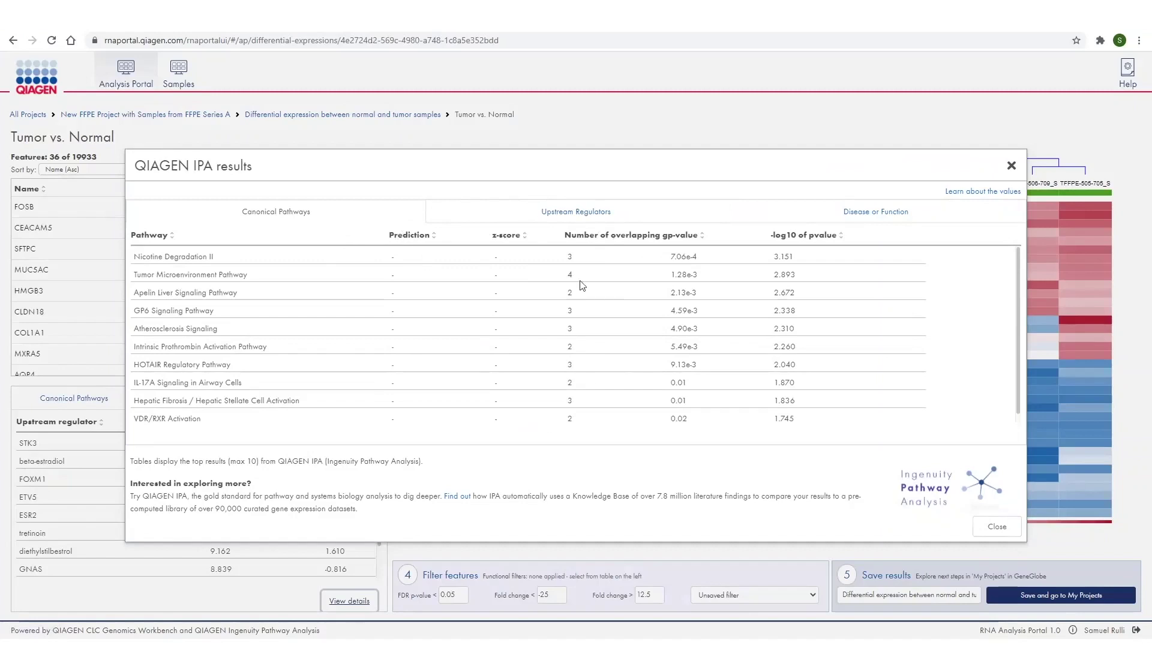
{"action": "left_click", "coordinate": [551, 217]}
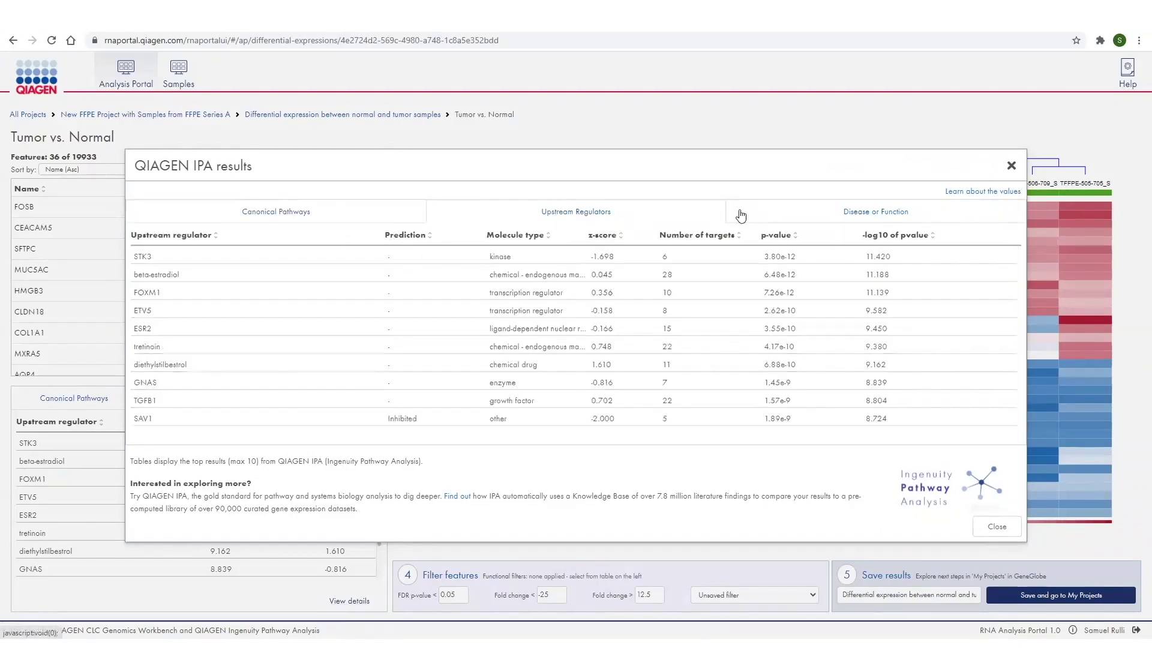
{"action": "left_click", "coordinate": [815, 215]}
{"action": "left_click", "coordinate": [599, 215]}
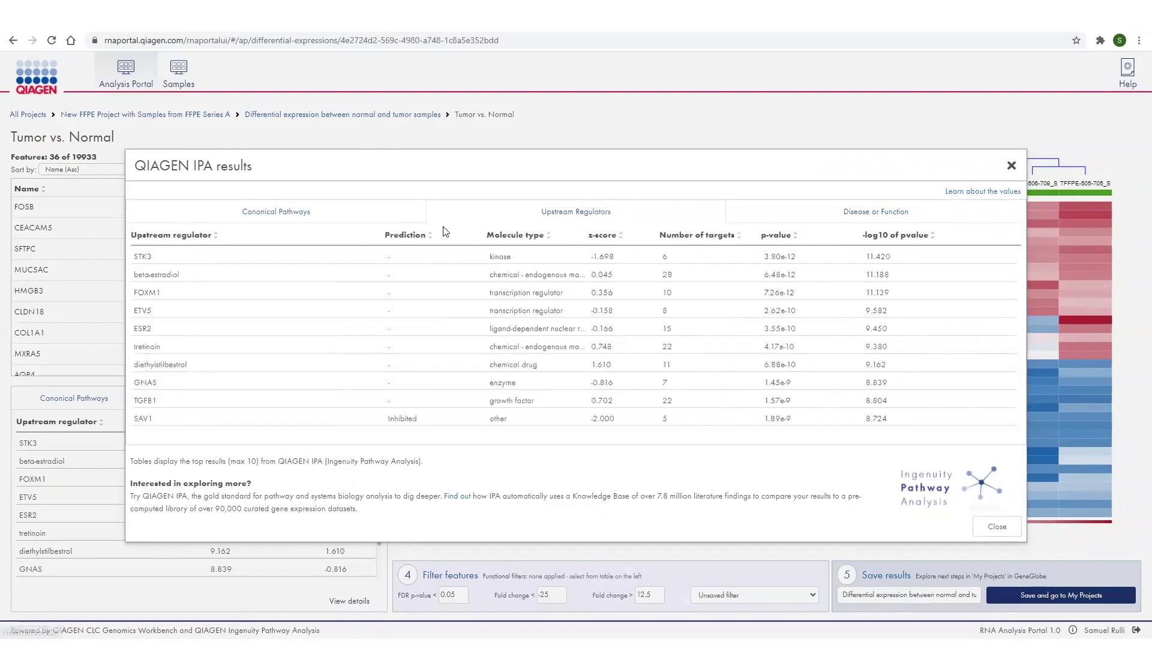
{"action": "left_click", "coordinate": [406, 236]}
{"action": "left_click", "coordinate": [406, 237]}
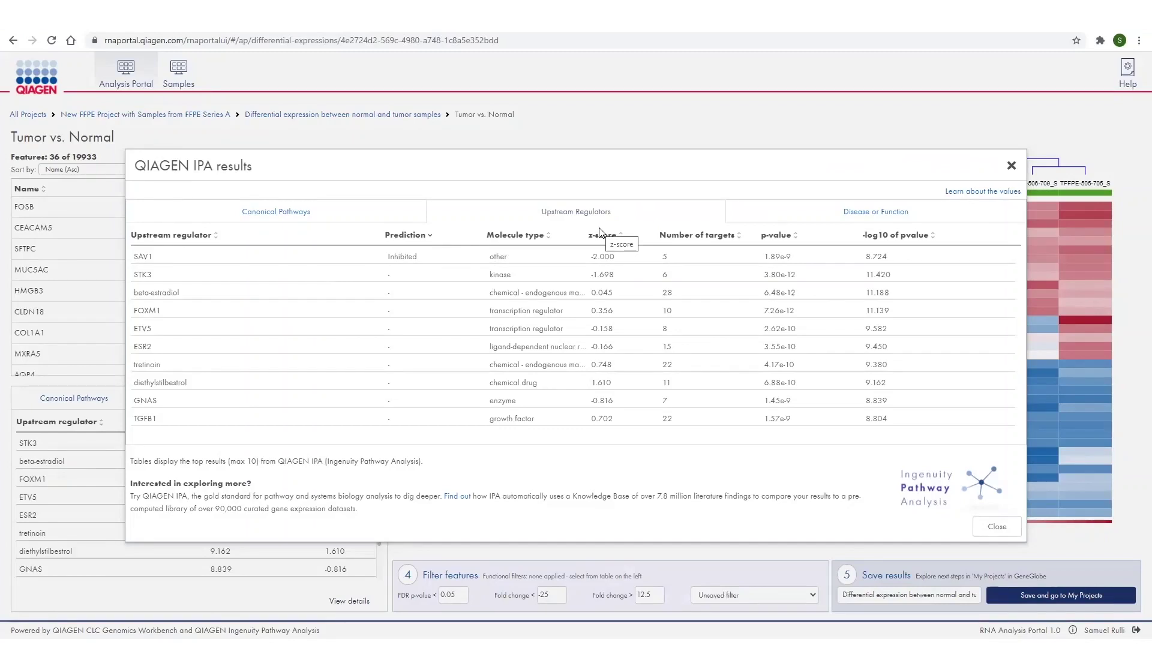
{"action": "key", "text": "Escape"}
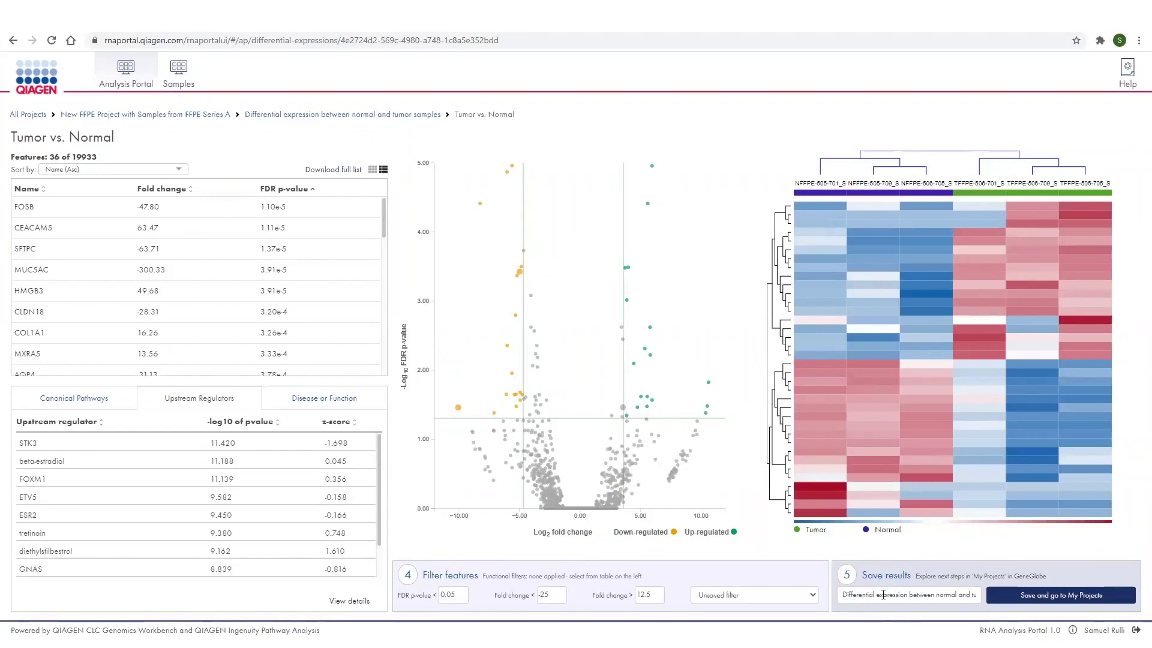
Rename the results 'Filter Set A', save them and continue to GeneGlobe.
{"action": "left_click_drag", "start_coordinate": [883, 595], "coordinate": [982, 596]}
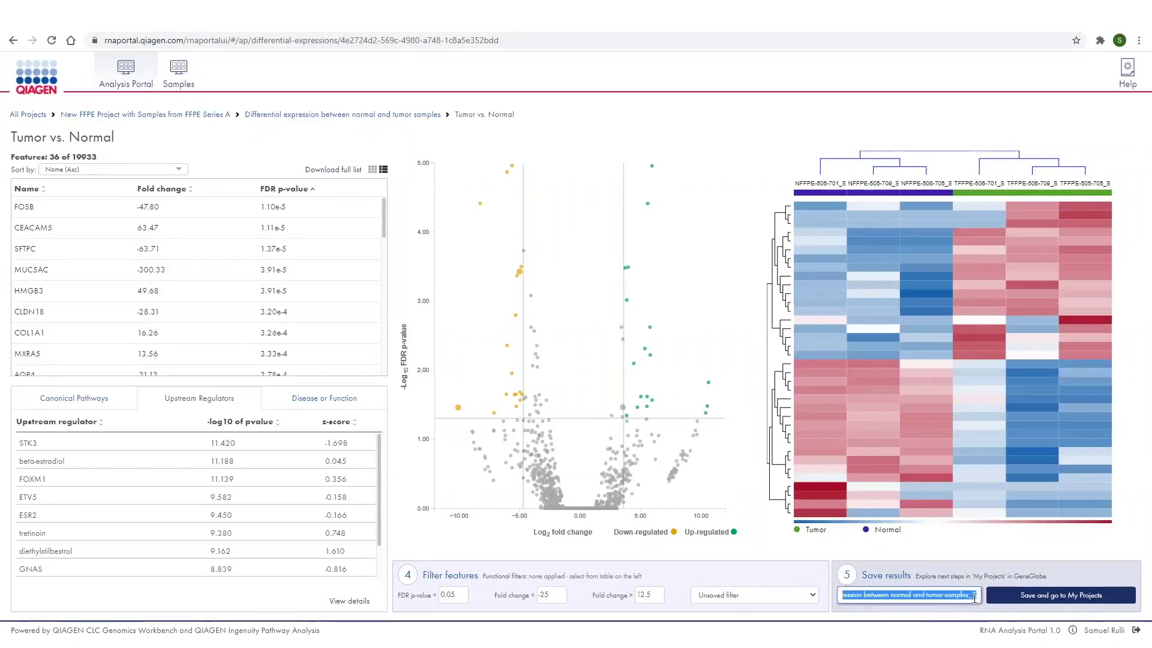
{"action": "left_click", "coordinate": [975, 597]}
{"action": "key", "text": "BackSpace"}
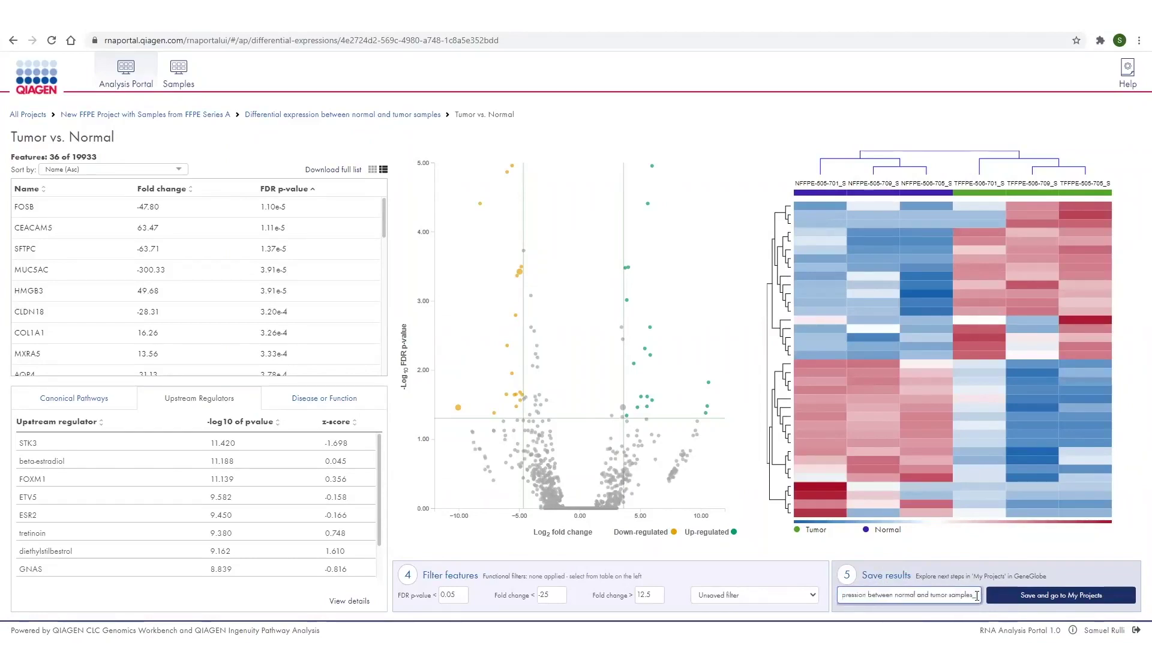
{"action": "type", "text": "Filter Set A"}
{"action": "left_click", "coordinate": [1046, 597]}
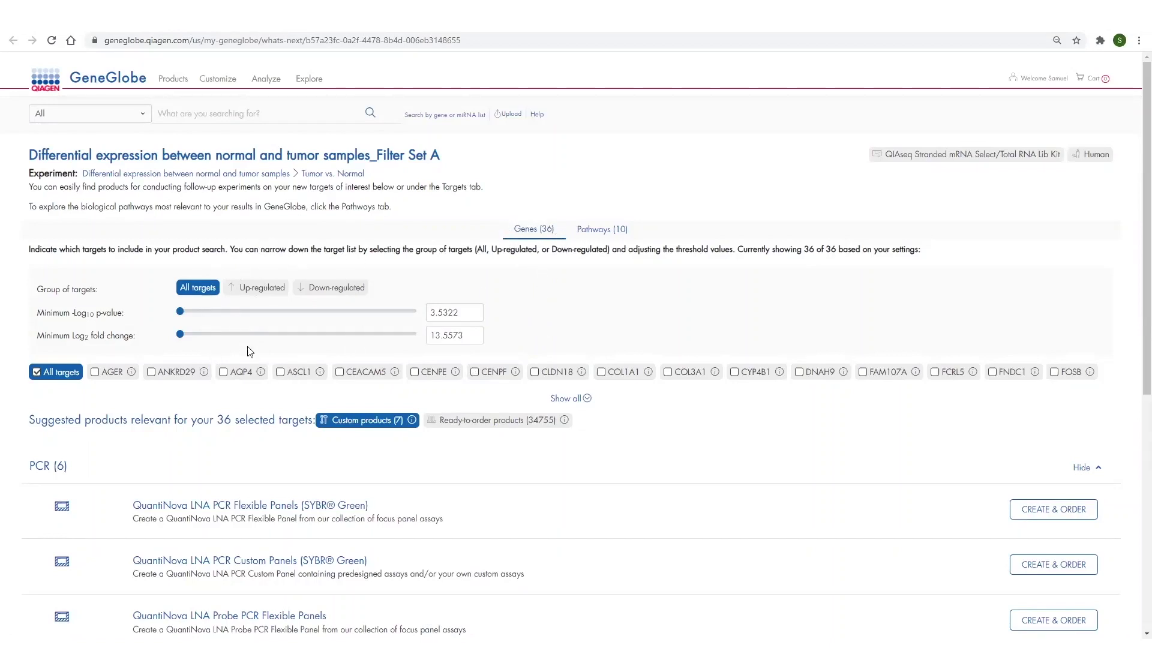
Switch between the up- and down-regulated groups, settle on the 18 down-regulated genes, and expand all 36 targets.
{"action": "left_click", "coordinate": [262, 288]}
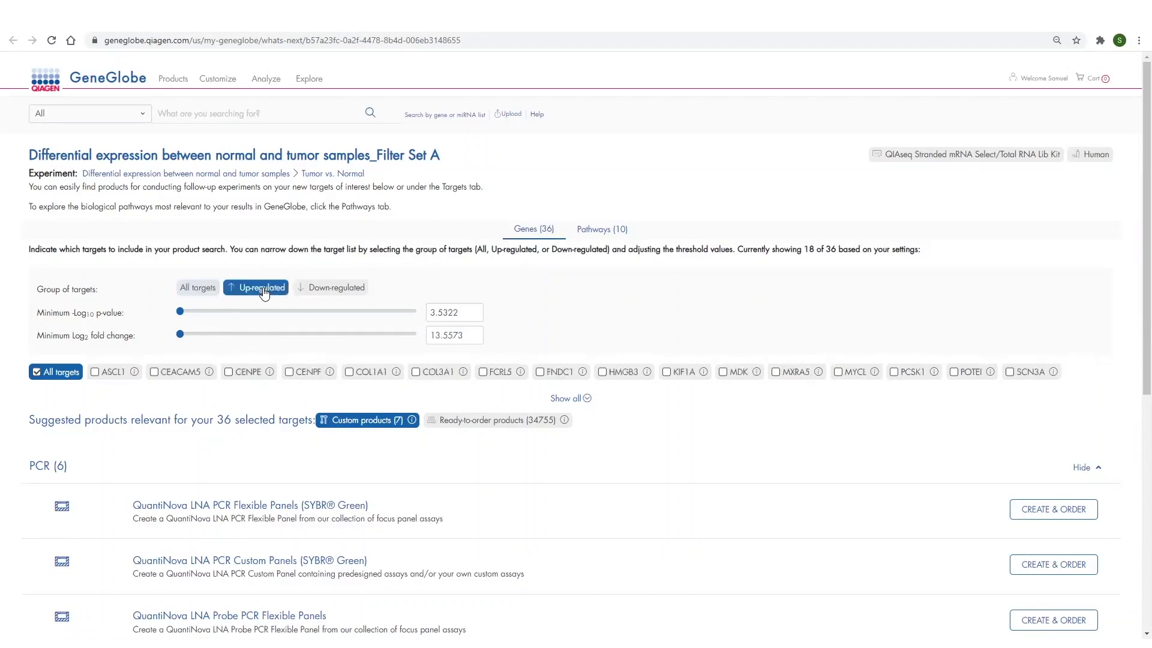
{"action": "left_click", "coordinate": [323, 291]}
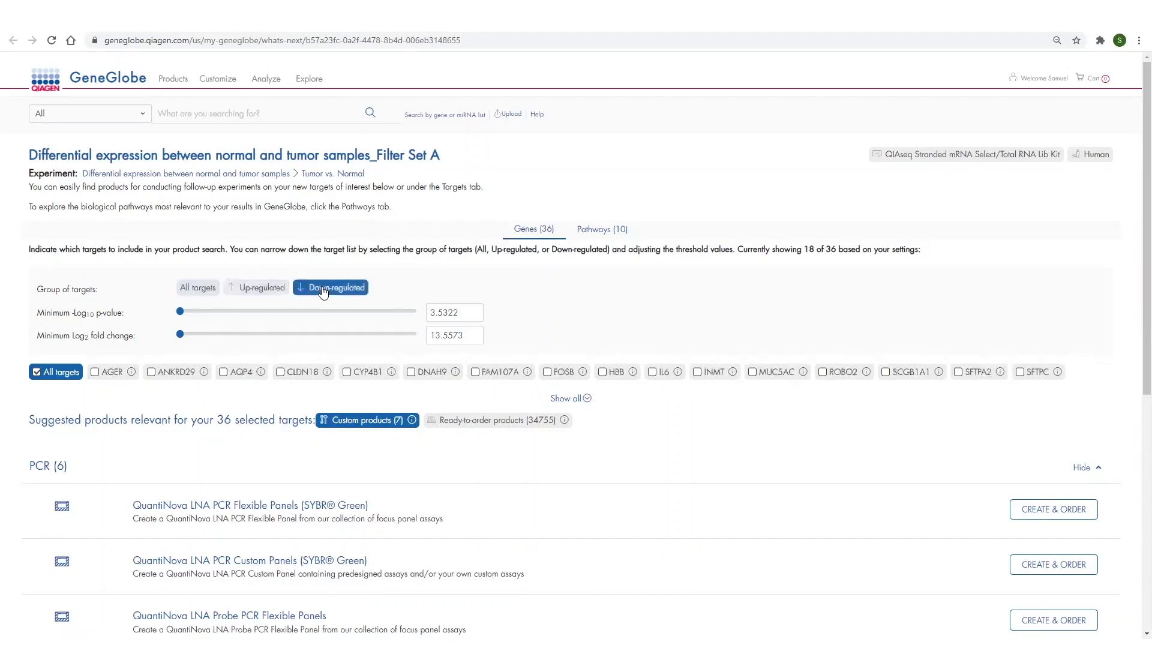
{"action": "left_click", "coordinate": [266, 290]}
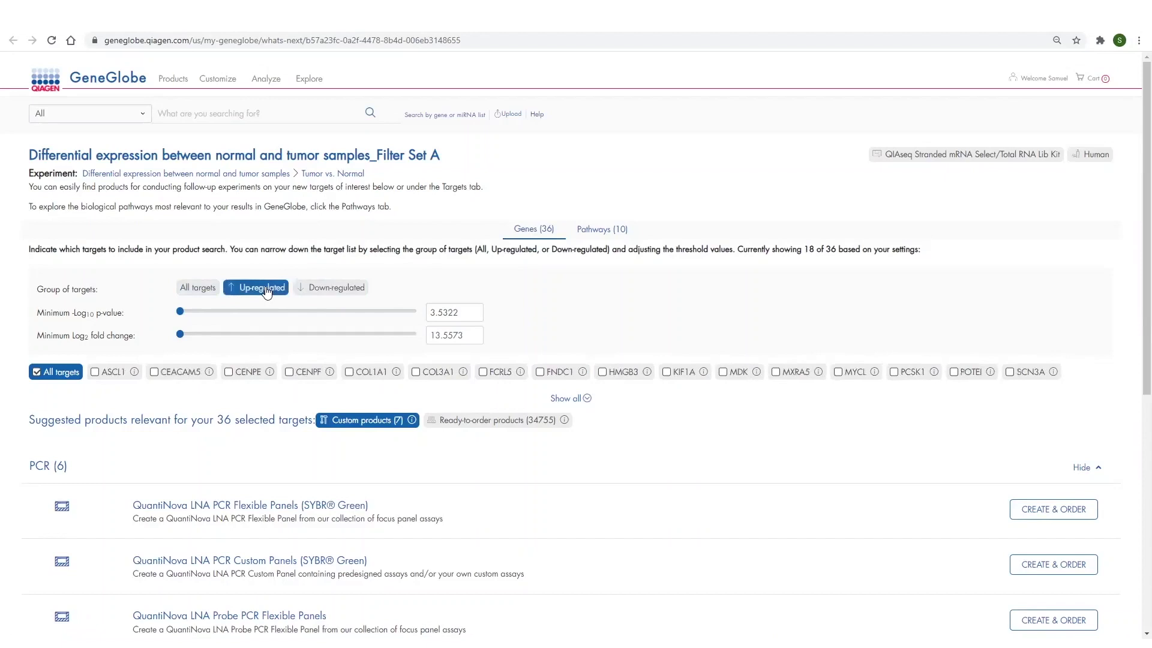
{"action": "left_click", "coordinate": [327, 289]}
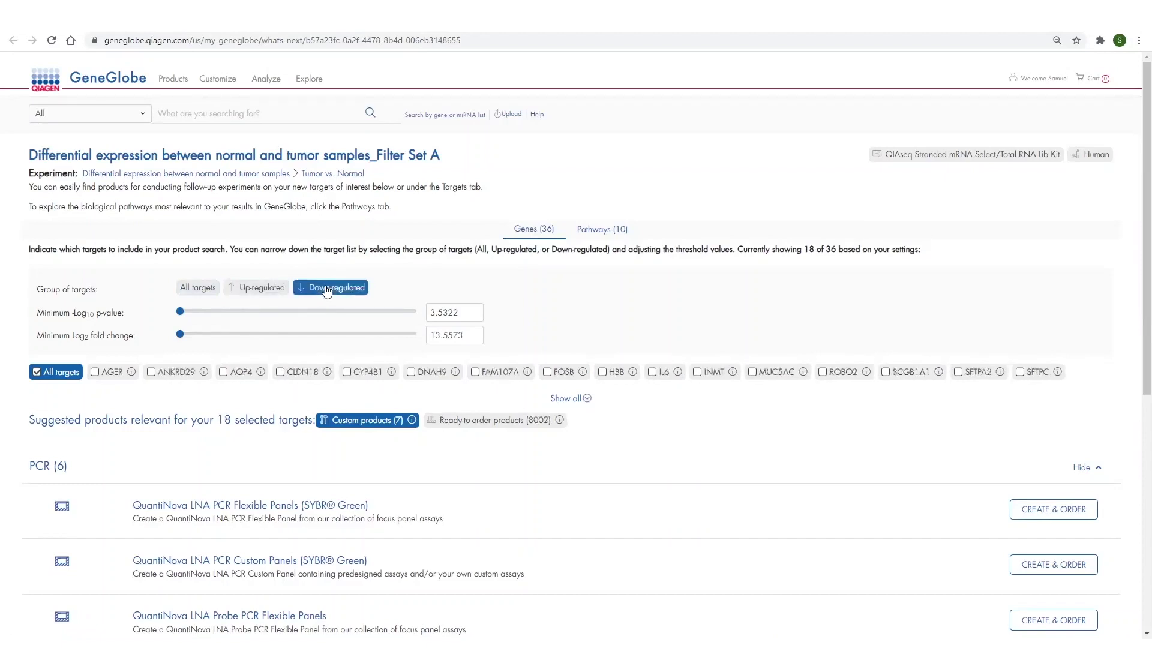
{"action": "left_click", "coordinate": [567, 399]}
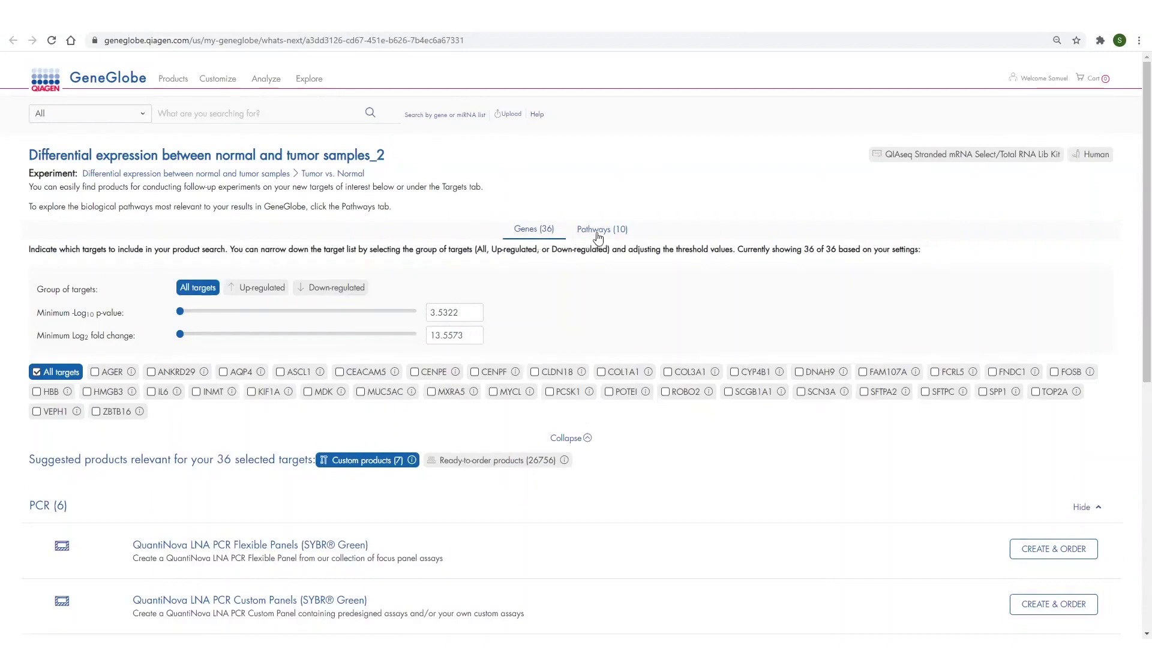
{"action": "left_click", "coordinate": [601, 235]}
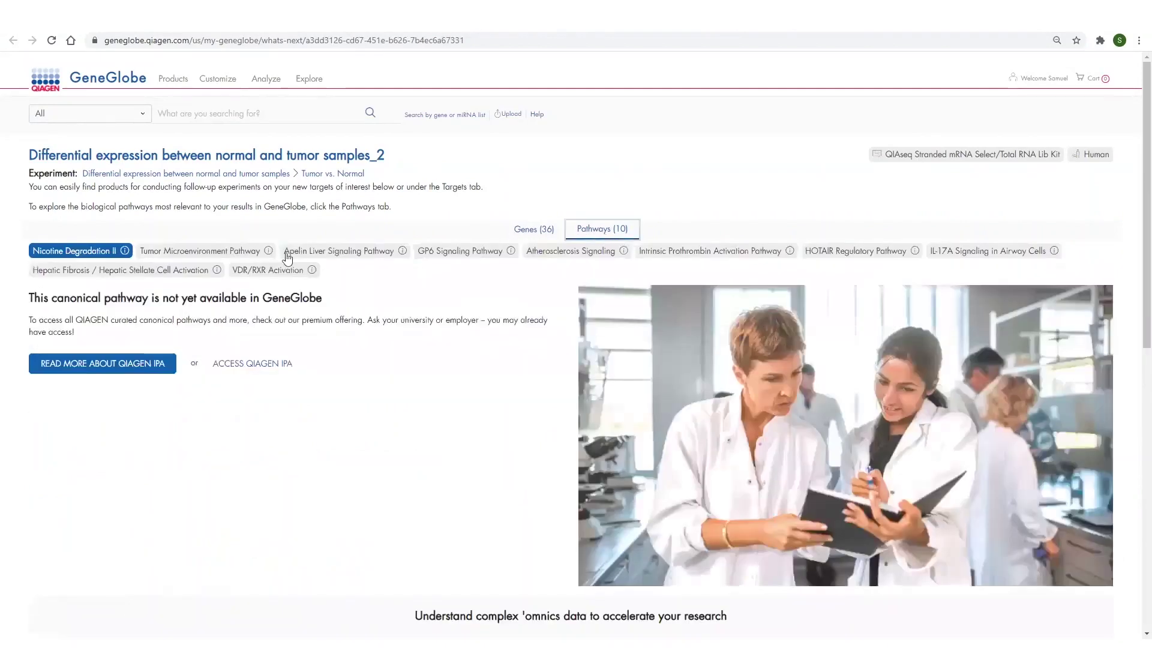
{"action": "left_click", "coordinate": [251, 253]}
{"action": "left_click", "coordinate": [443, 253]}
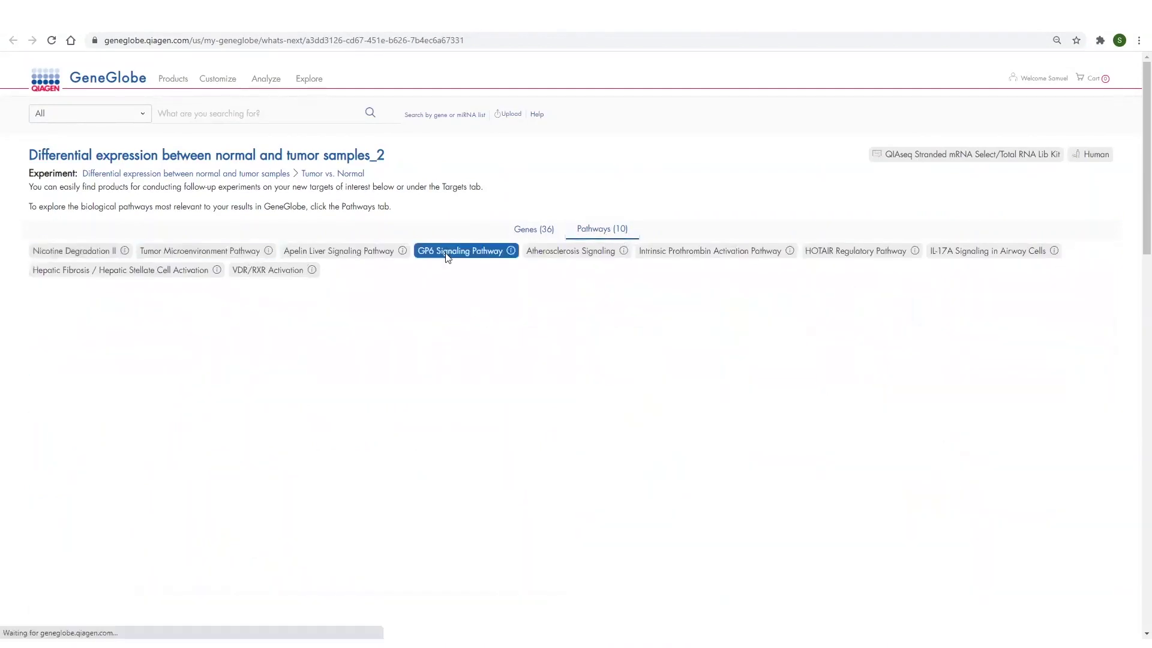
{"action": "left_click", "coordinate": [961, 251]}
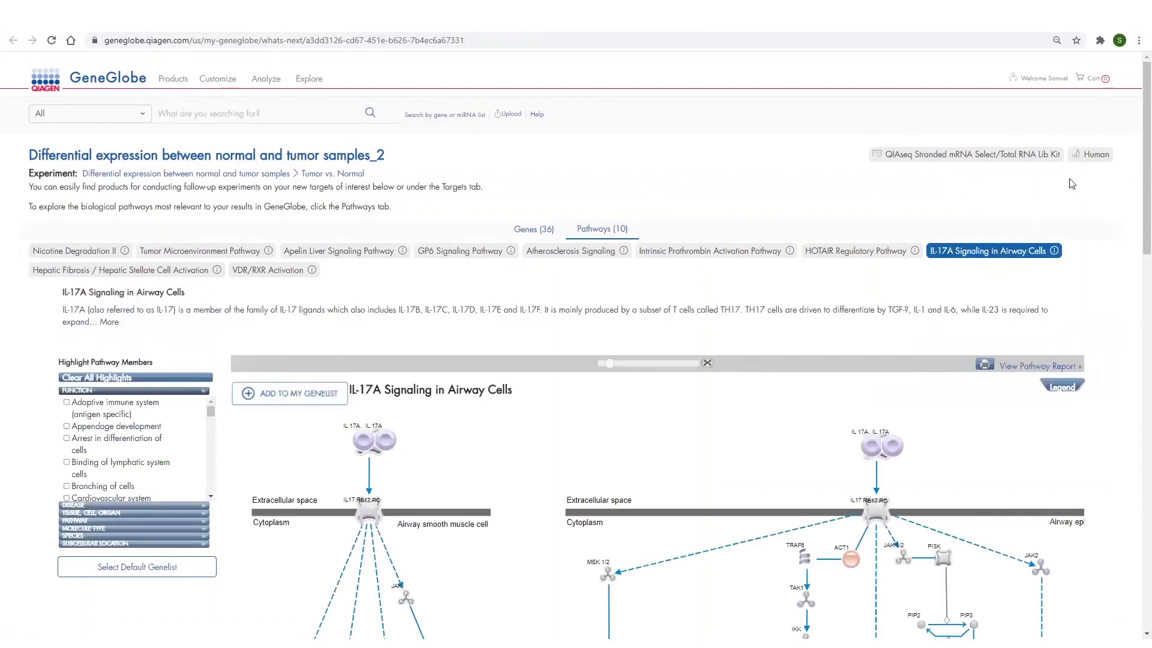
{"action": "scroll", "coordinate": [1134, 107], "scroll_direction": "down", "scroll_amount": 3}
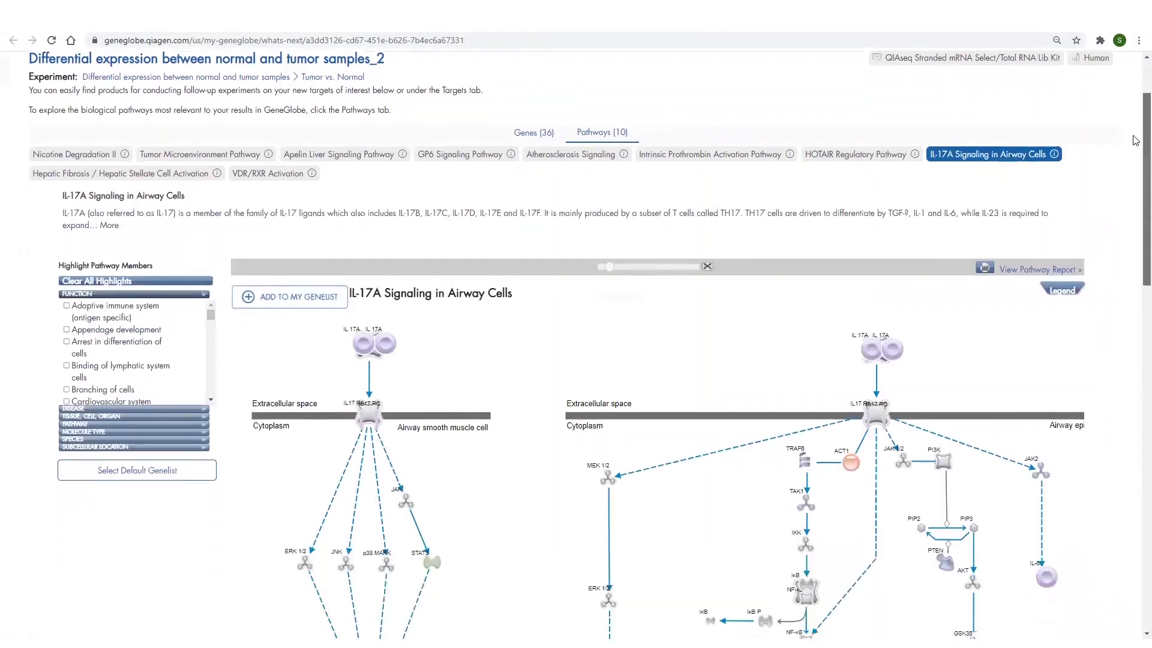
{"action": "scroll", "coordinate": [1135, 140], "scroll_direction": "down", "scroll_amount": 5}
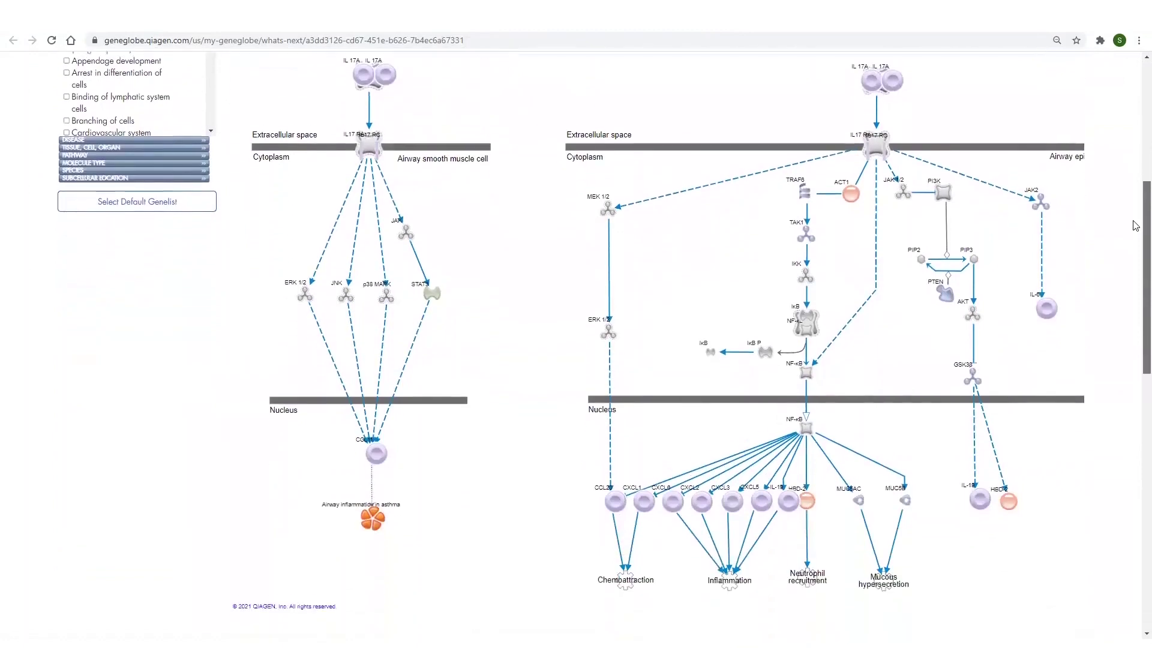
{"action": "scroll", "coordinate": [1135, 225], "scroll_direction": "down", "scroll_amount": 1}
{"action": "scroll", "coordinate": [1134, 224], "scroll_direction": "up", "scroll_amount": 1}
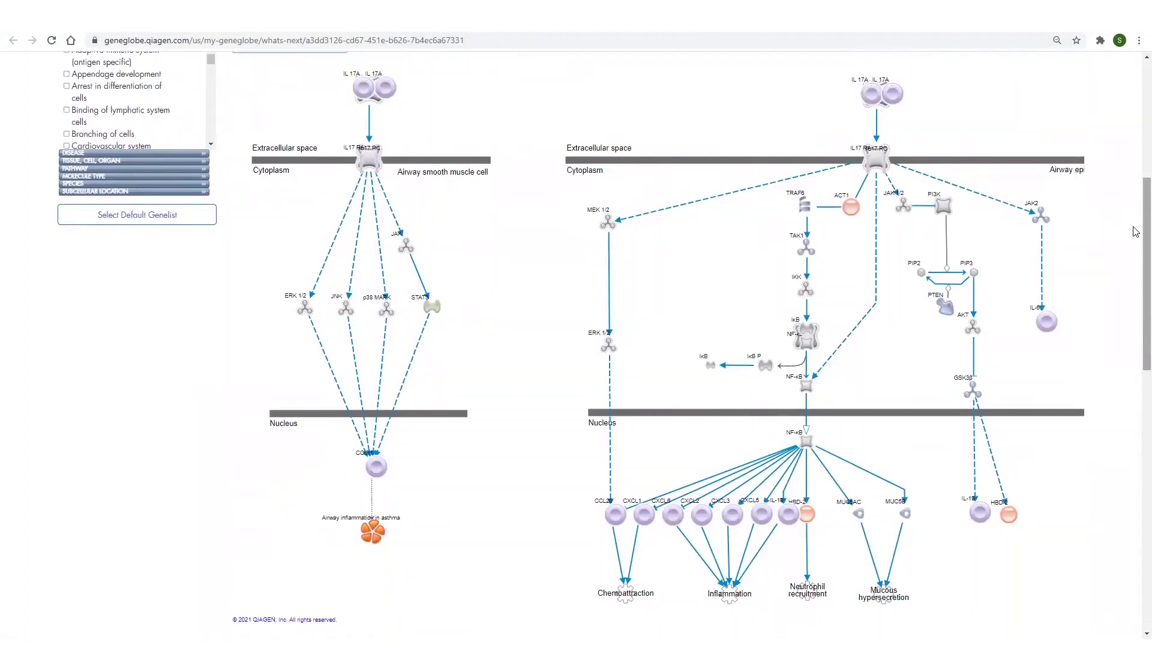
{"action": "scroll", "coordinate": [1135, 232], "scroll_direction": "up", "scroll_amount": 6}
{"action": "left_click", "coordinate": [534, 217]}
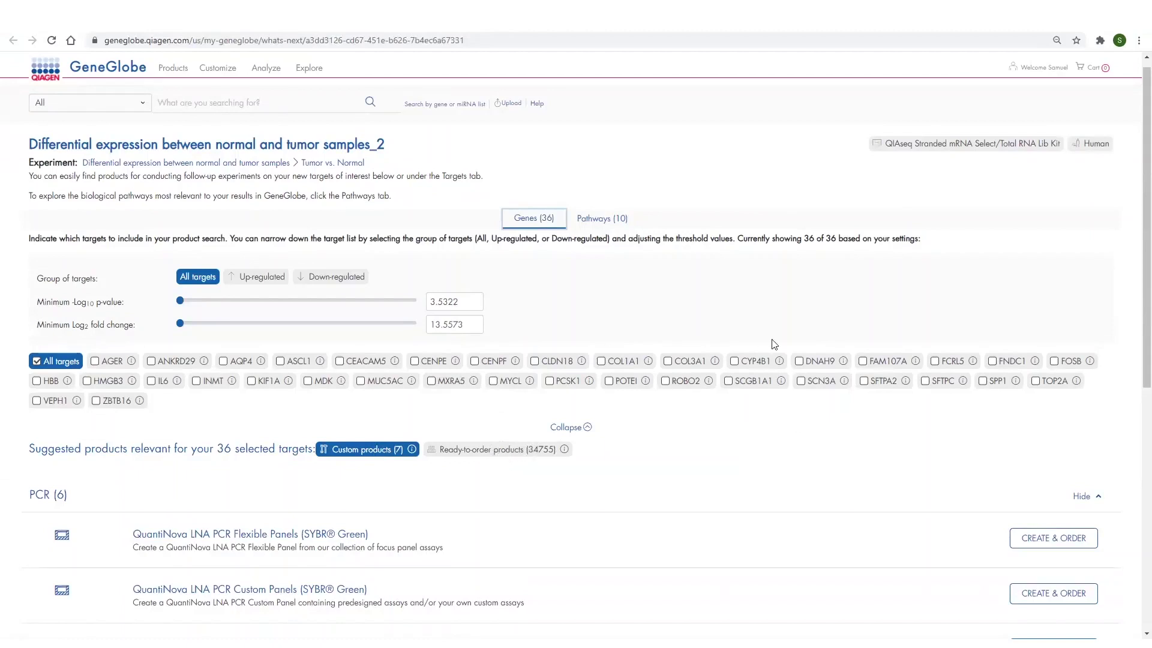
Filter ready-to-order products to QuantiNova LNA Probe PCR Assays, leaving 1,225 products led by SPP1.
{"action": "left_click", "coordinate": [547, 453]}
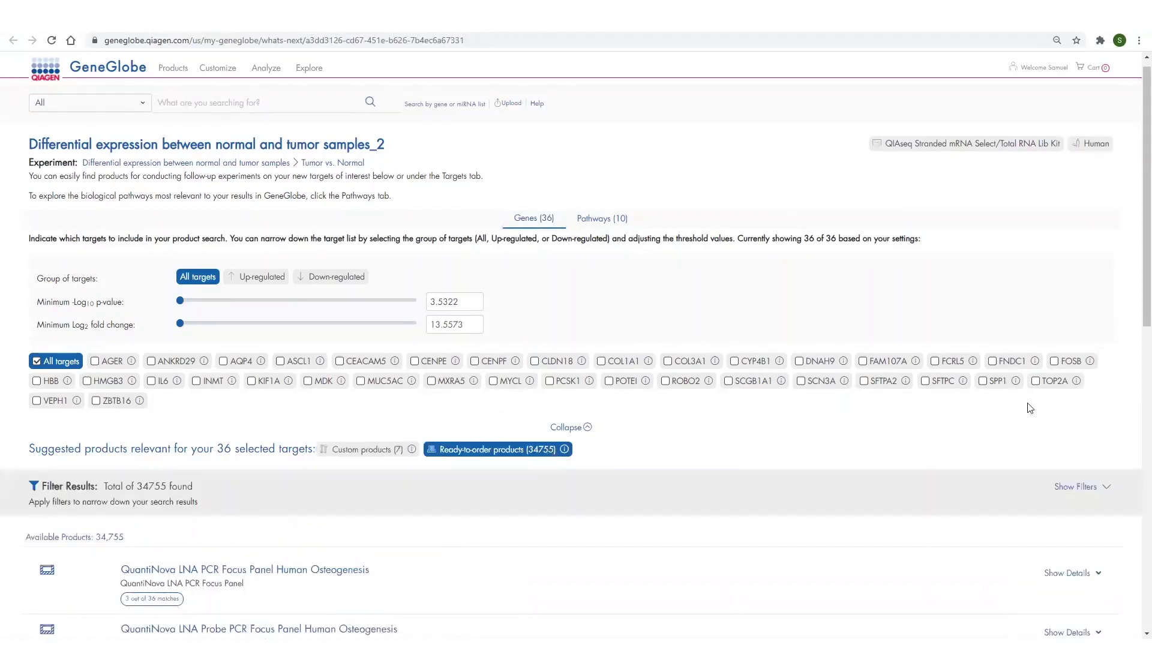
{"action": "left_click", "coordinate": [1069, 489]}
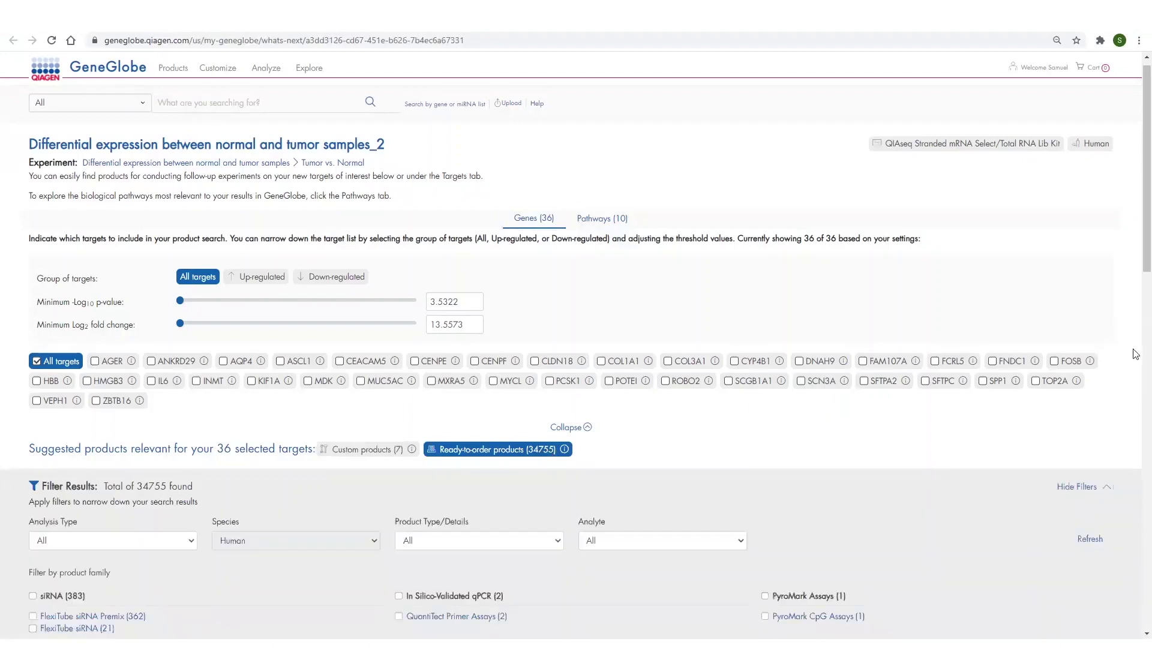
{"action": "scroll", "coordinate": [1135, 264], "scroll_direction": "down", "scroll_amount": 4}
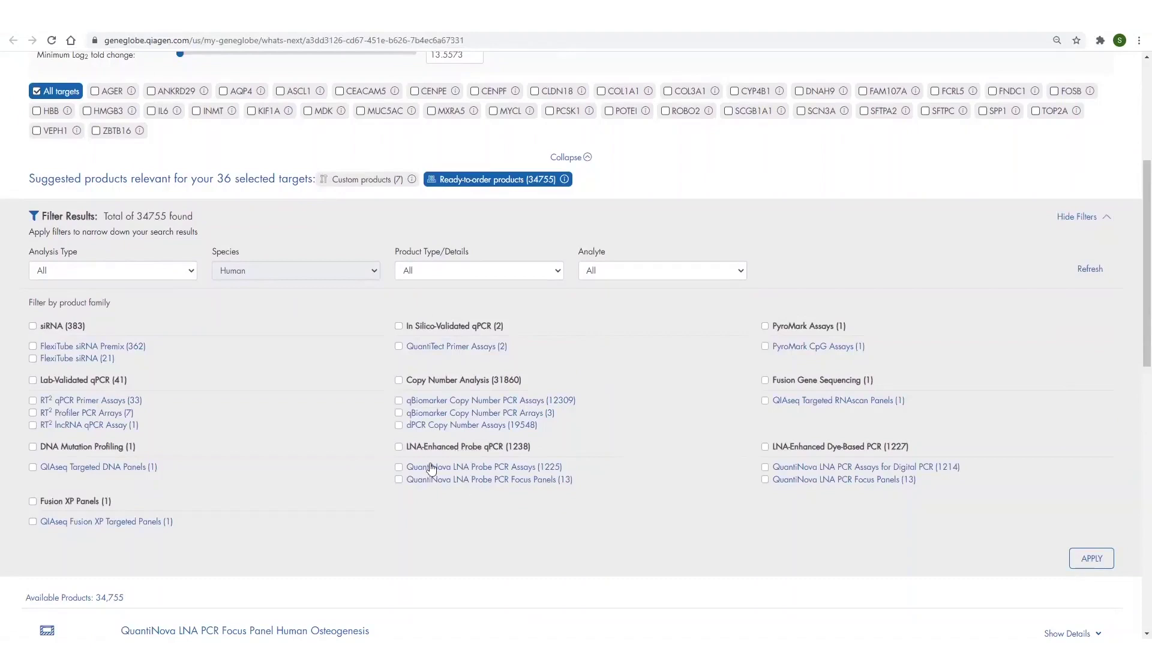
{"action": "left_click", "coordinate": [398, 466]}
{"action": "left_click", "coordinate": [1087, 556]}
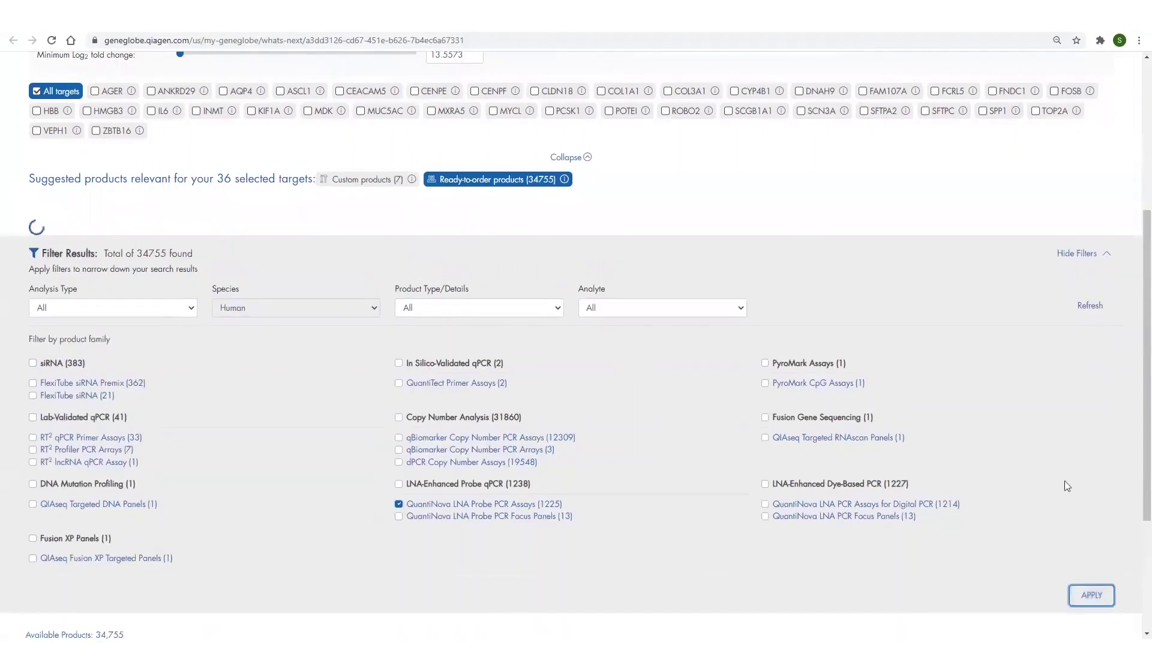
{"action": "left_click", "coordinate": [1079, 218]}
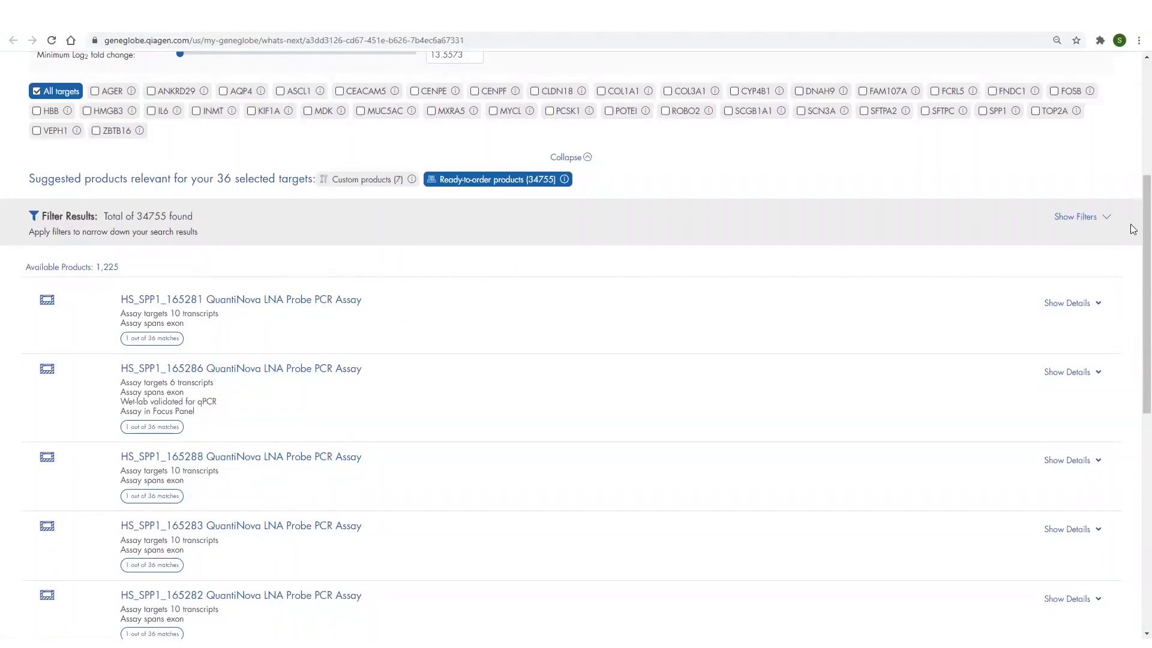
{"action": "left_click_drag", "start_coordinate": [1146, 237], "coordinate": [1135, 181]}
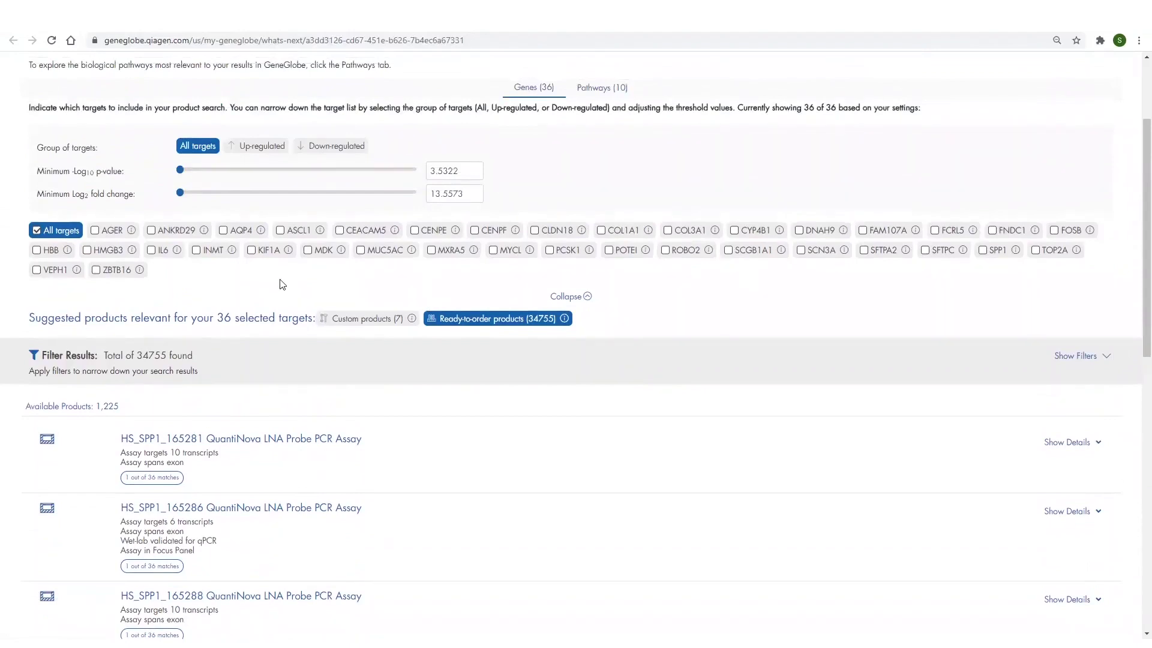
Restrict the targets to KIF1A alone, leaving 90 available QuantiNova LNA assays.
{"action": "left_click", "coordinate": [253, 251]}
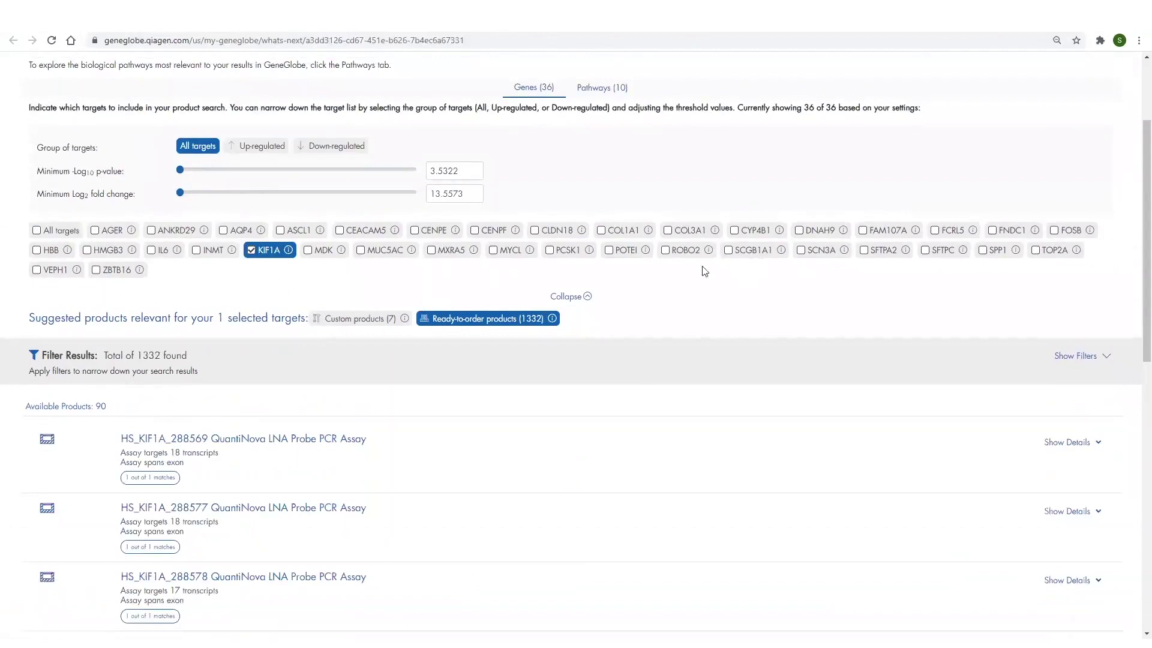
{"action": "left_click_drag", "start_coordinate": [1135, 137], "coordinate": [1134, 85]}
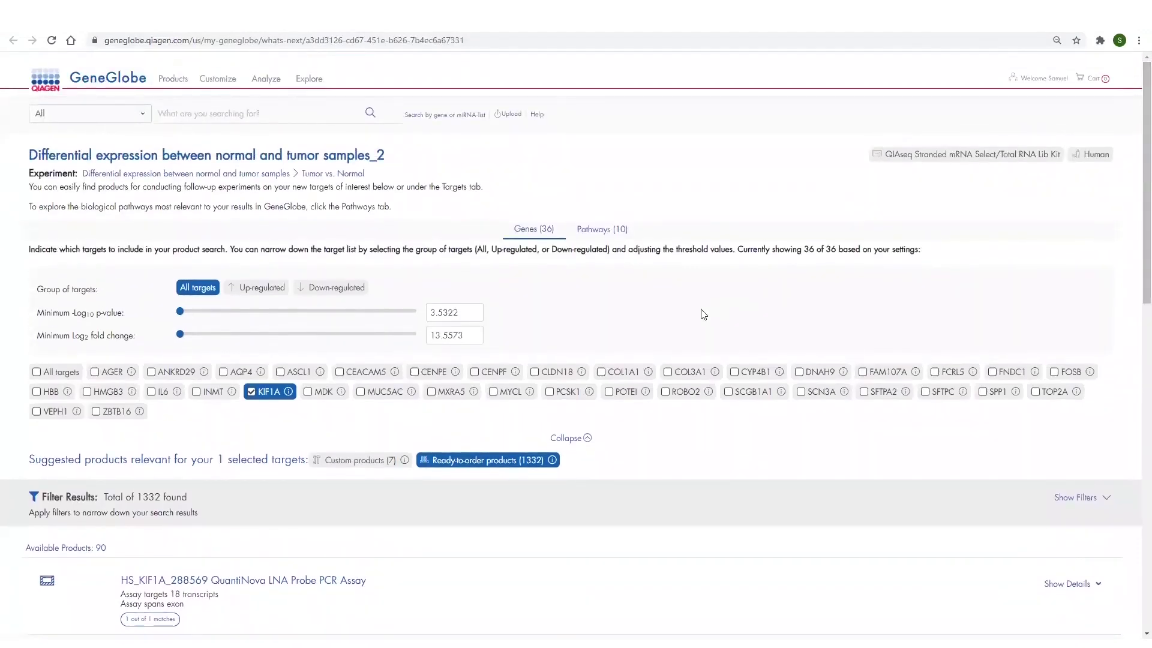